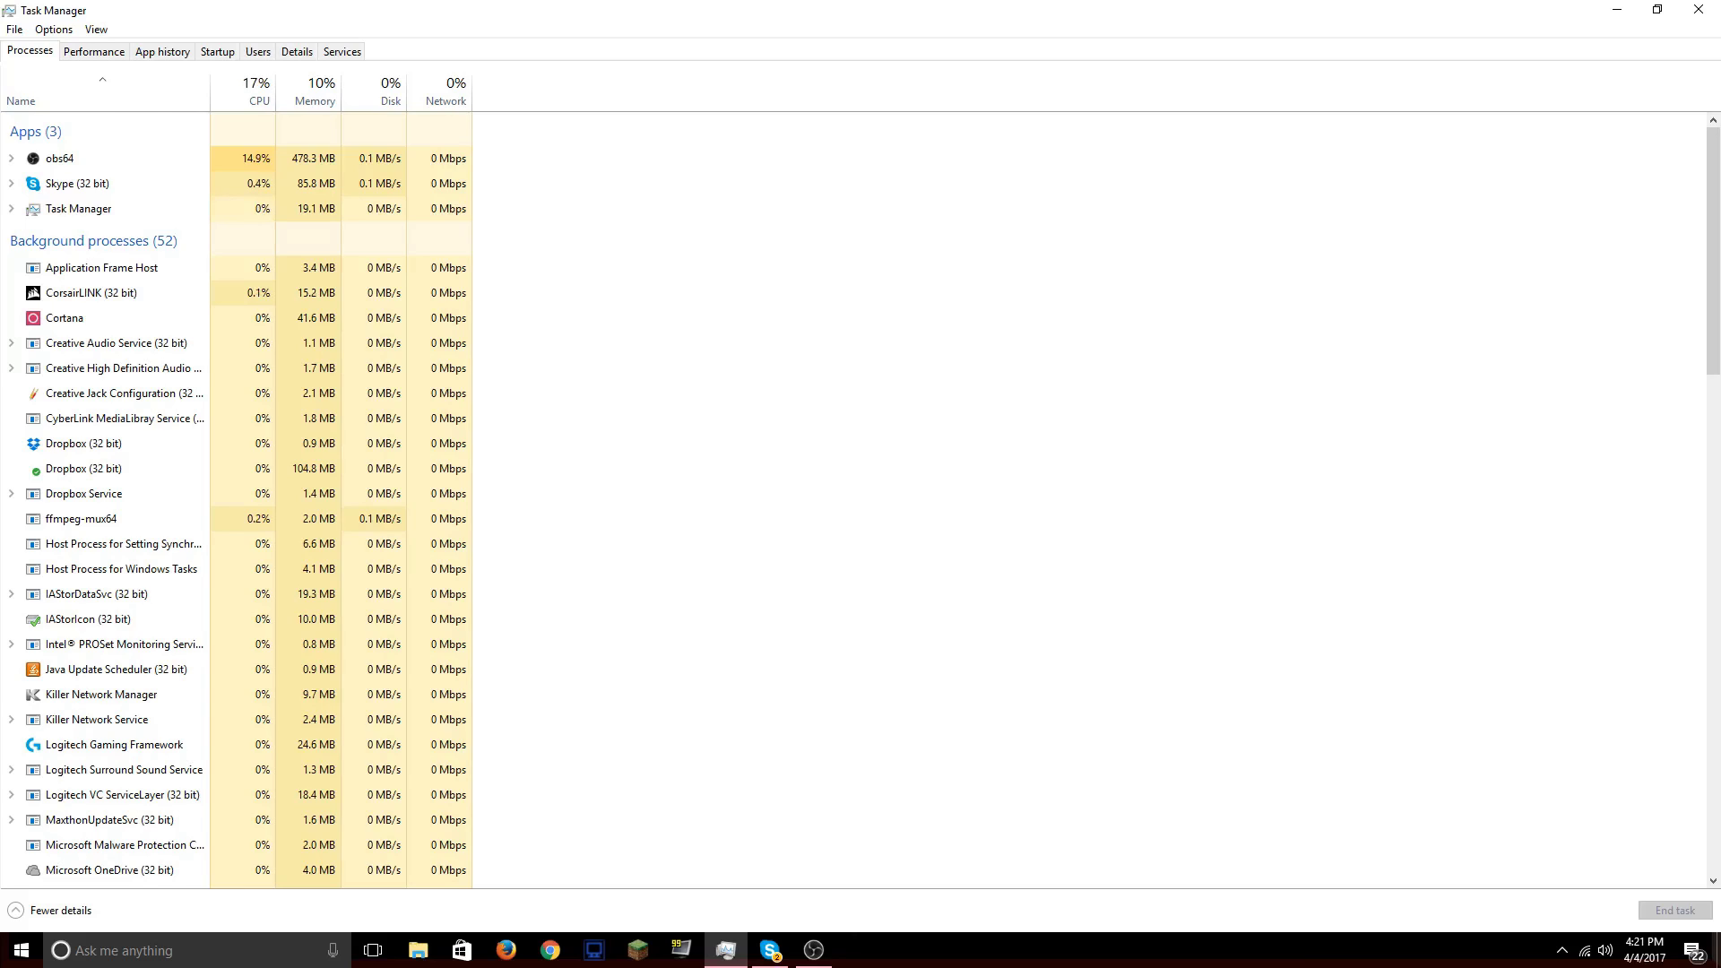
# Bring up Task Manager through the Start button's system shortcuts.
pyautogui.rightClick(21, 949)
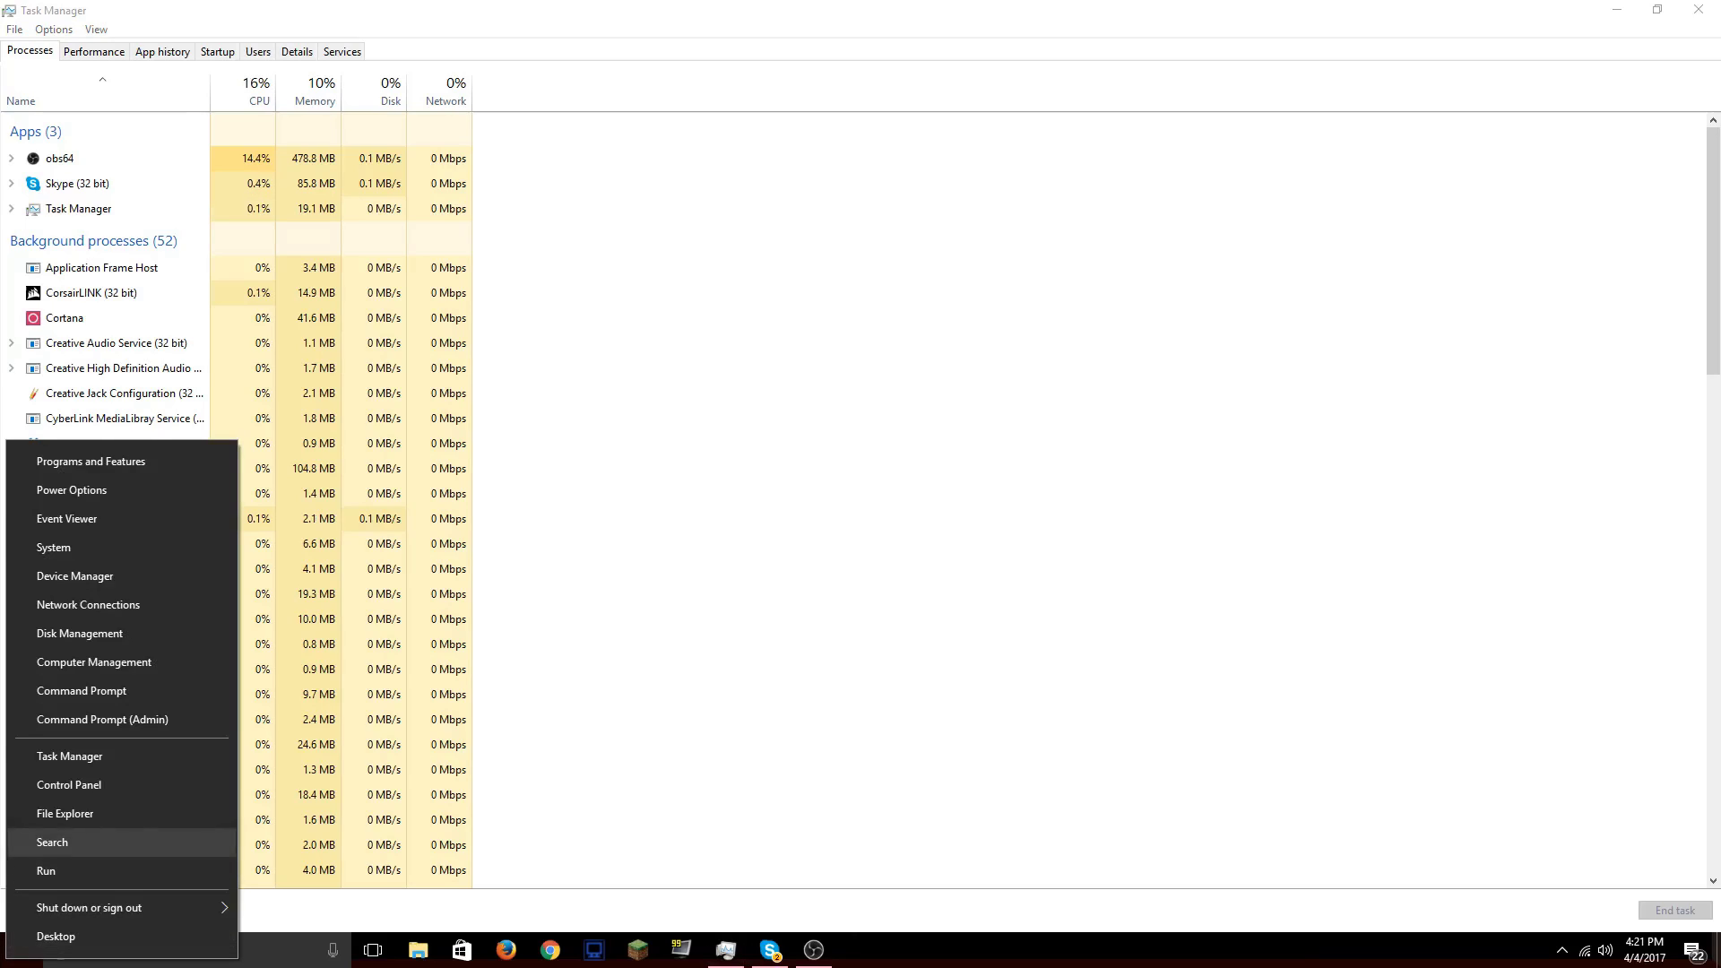
pyautogui.press('Escape')
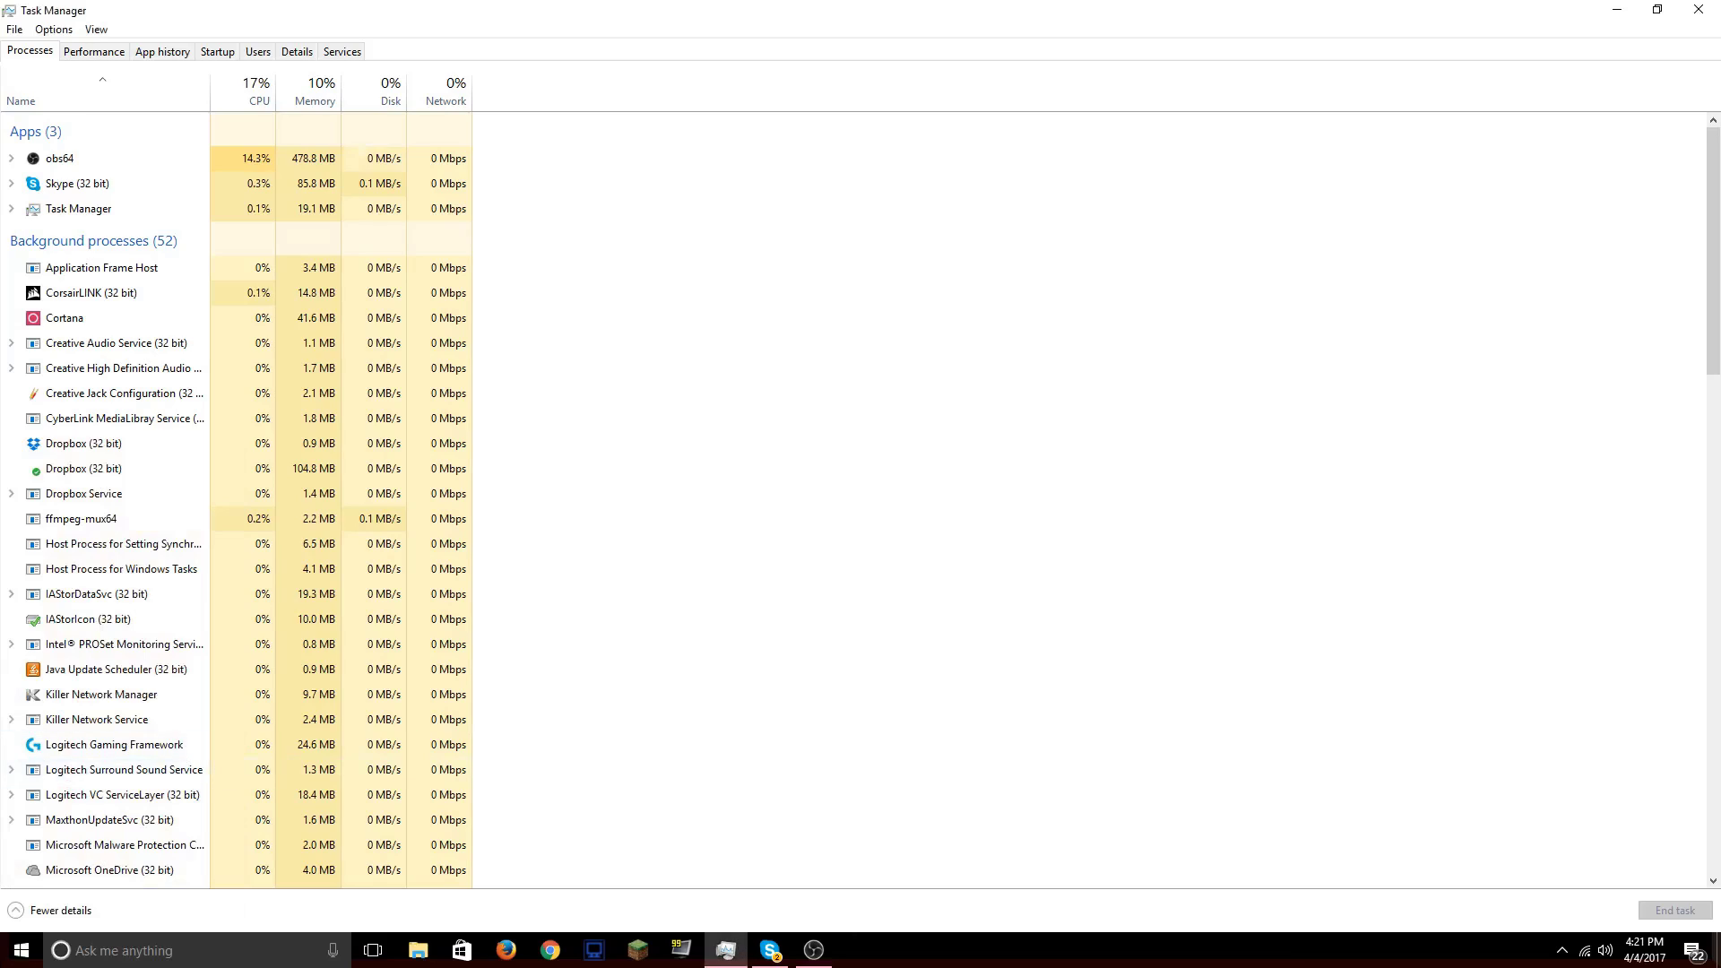
pyautogui.rightClick(37, 941)
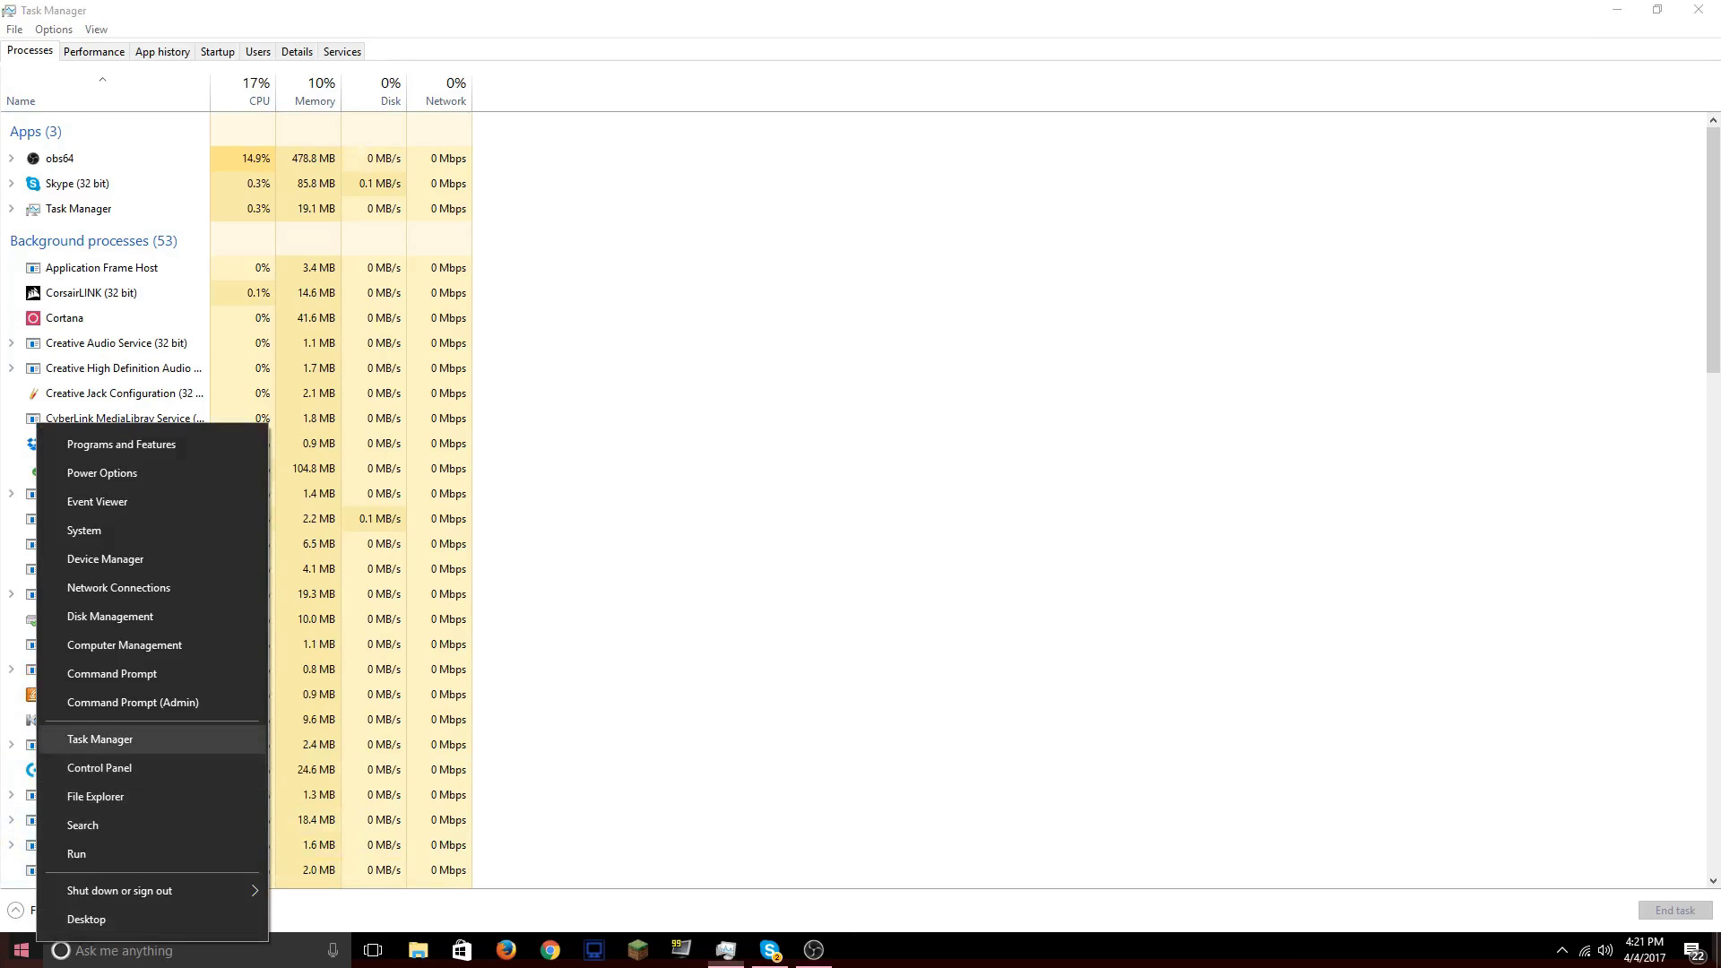
pyautogui.click(100, 739)
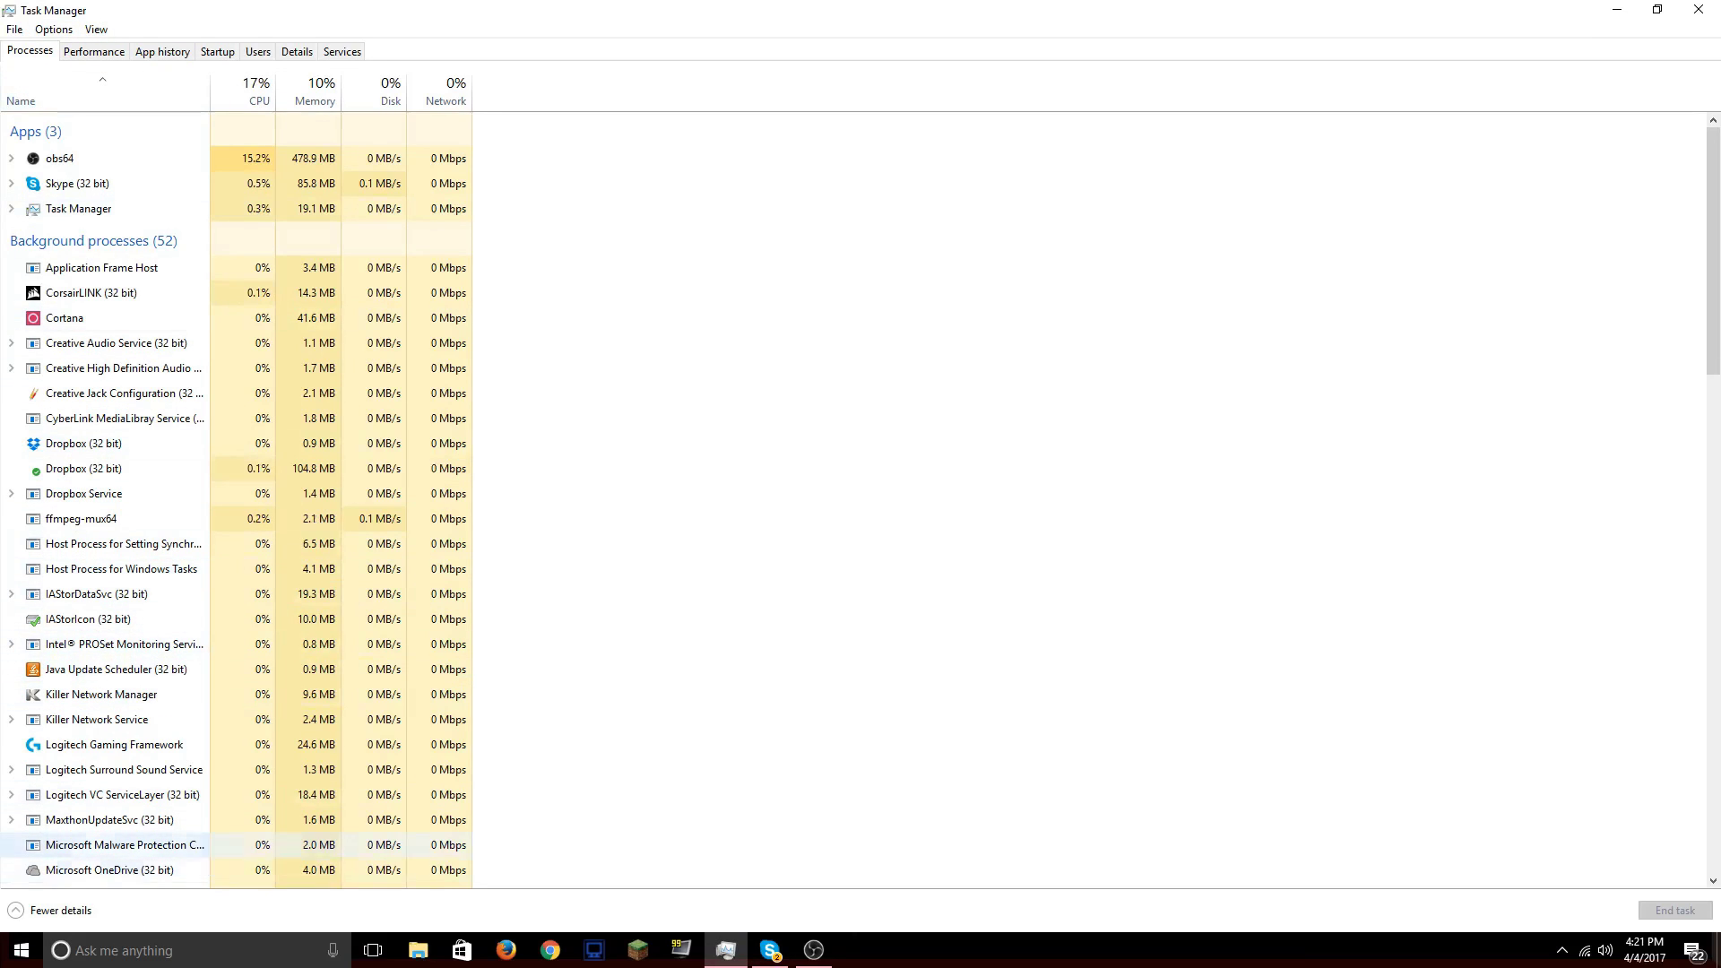
pyautogui.press('super+Down')
pyautogui.press('super+Left')
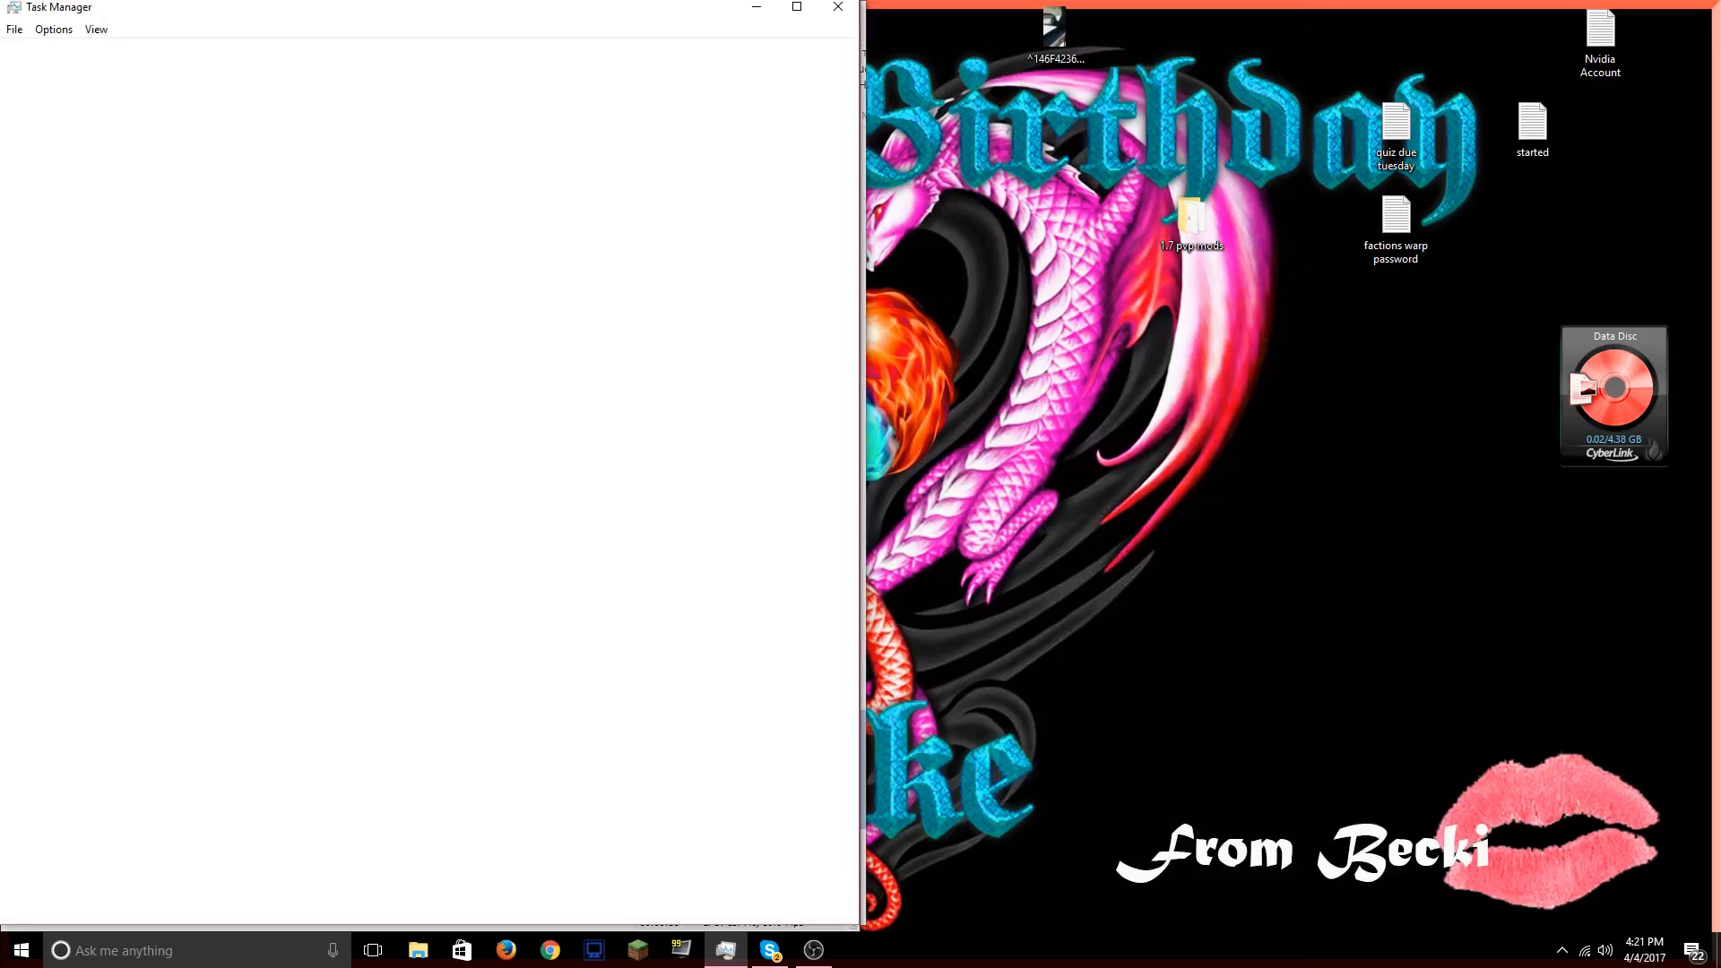
pyautogui.press('super+Down')
pyautogui.press('super+Up')
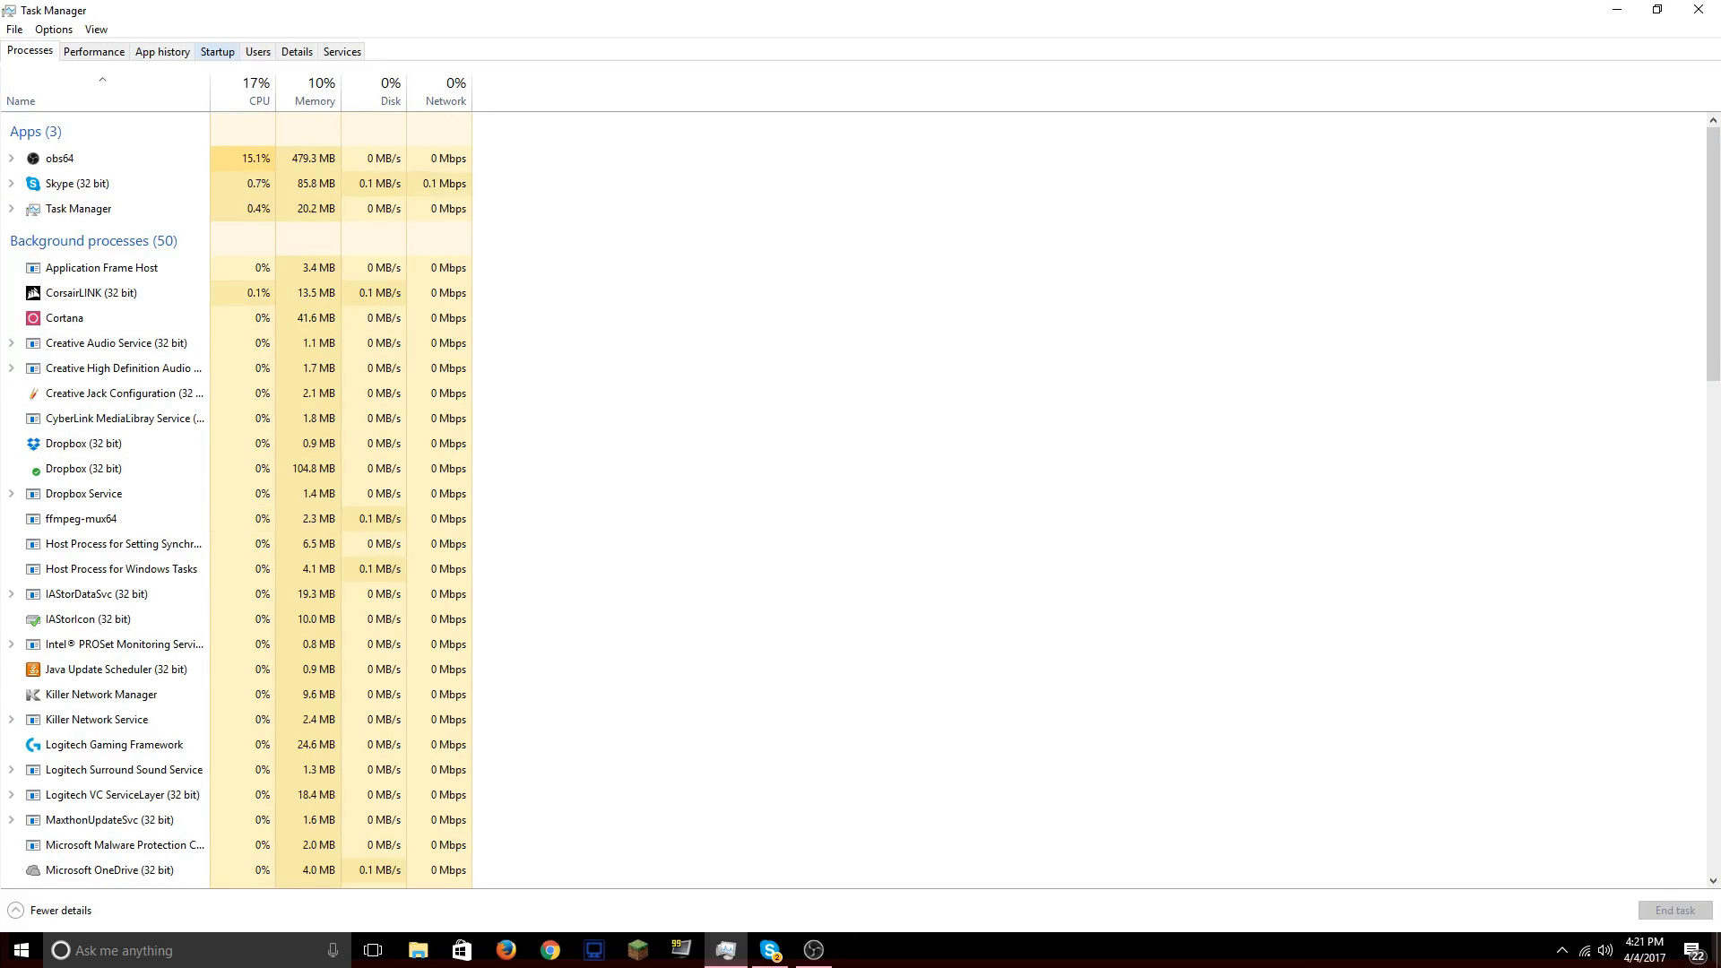
# Examine the programs that launch at startup, going through the entries with their publisher, status and startup impact.
pyautogui.click(217, 51)
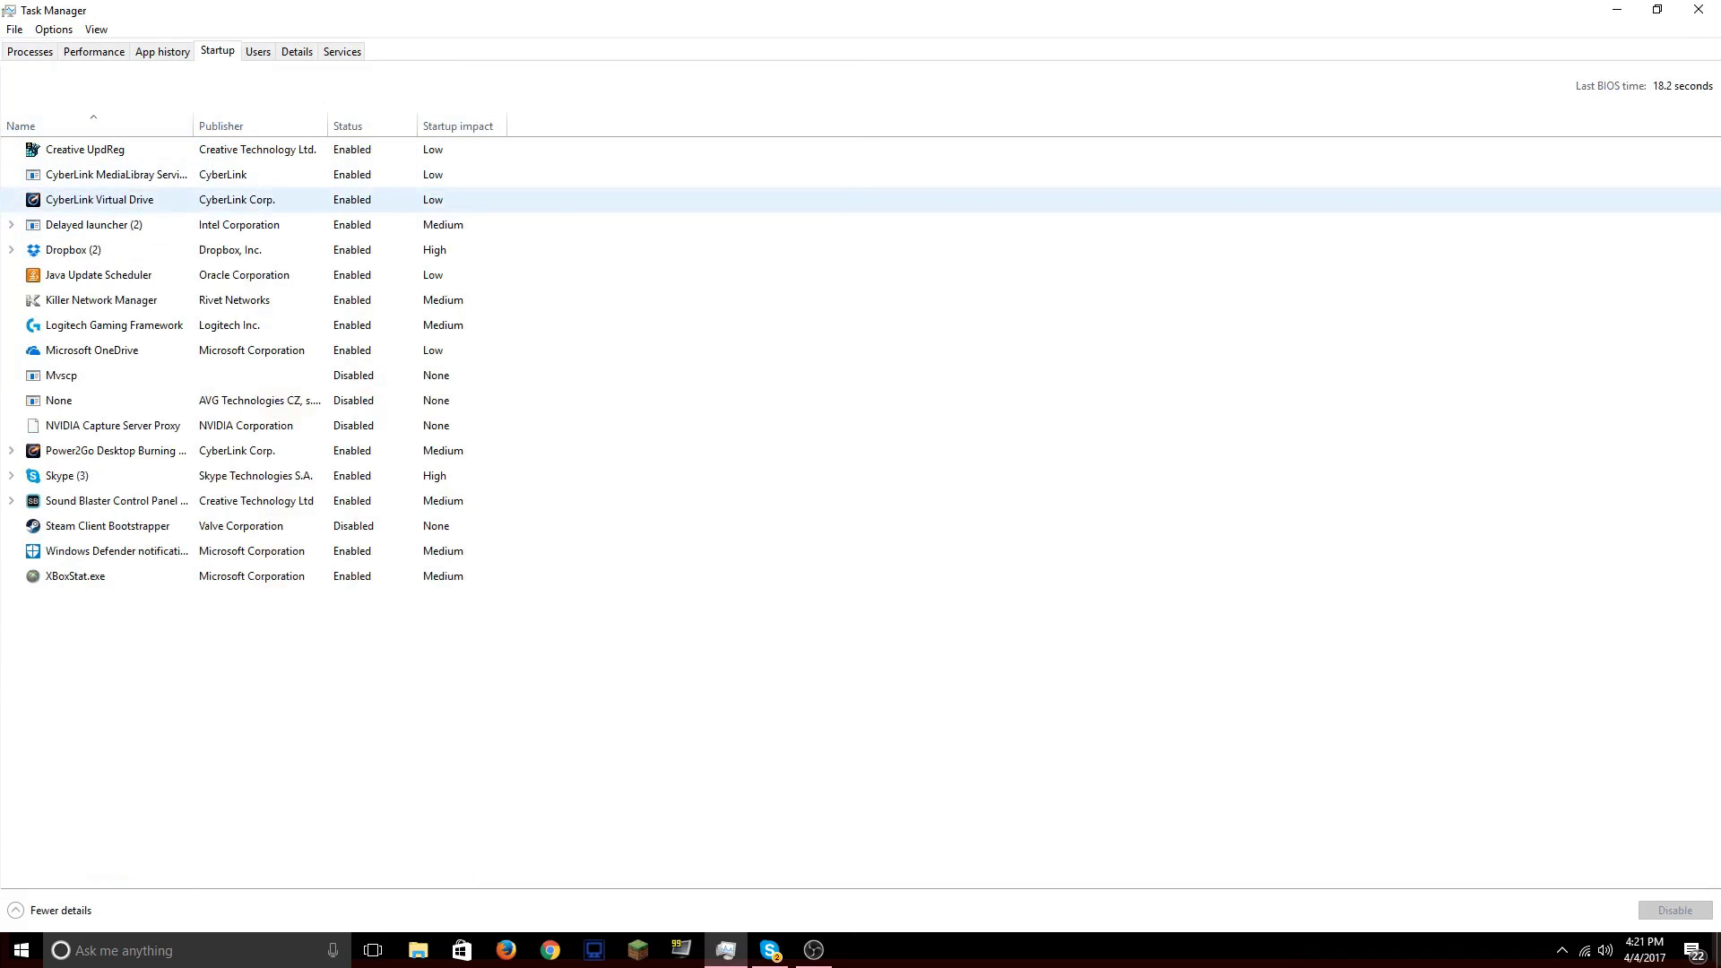
pyautogui.click(116, 175)
pyautogui.click(116, 199)
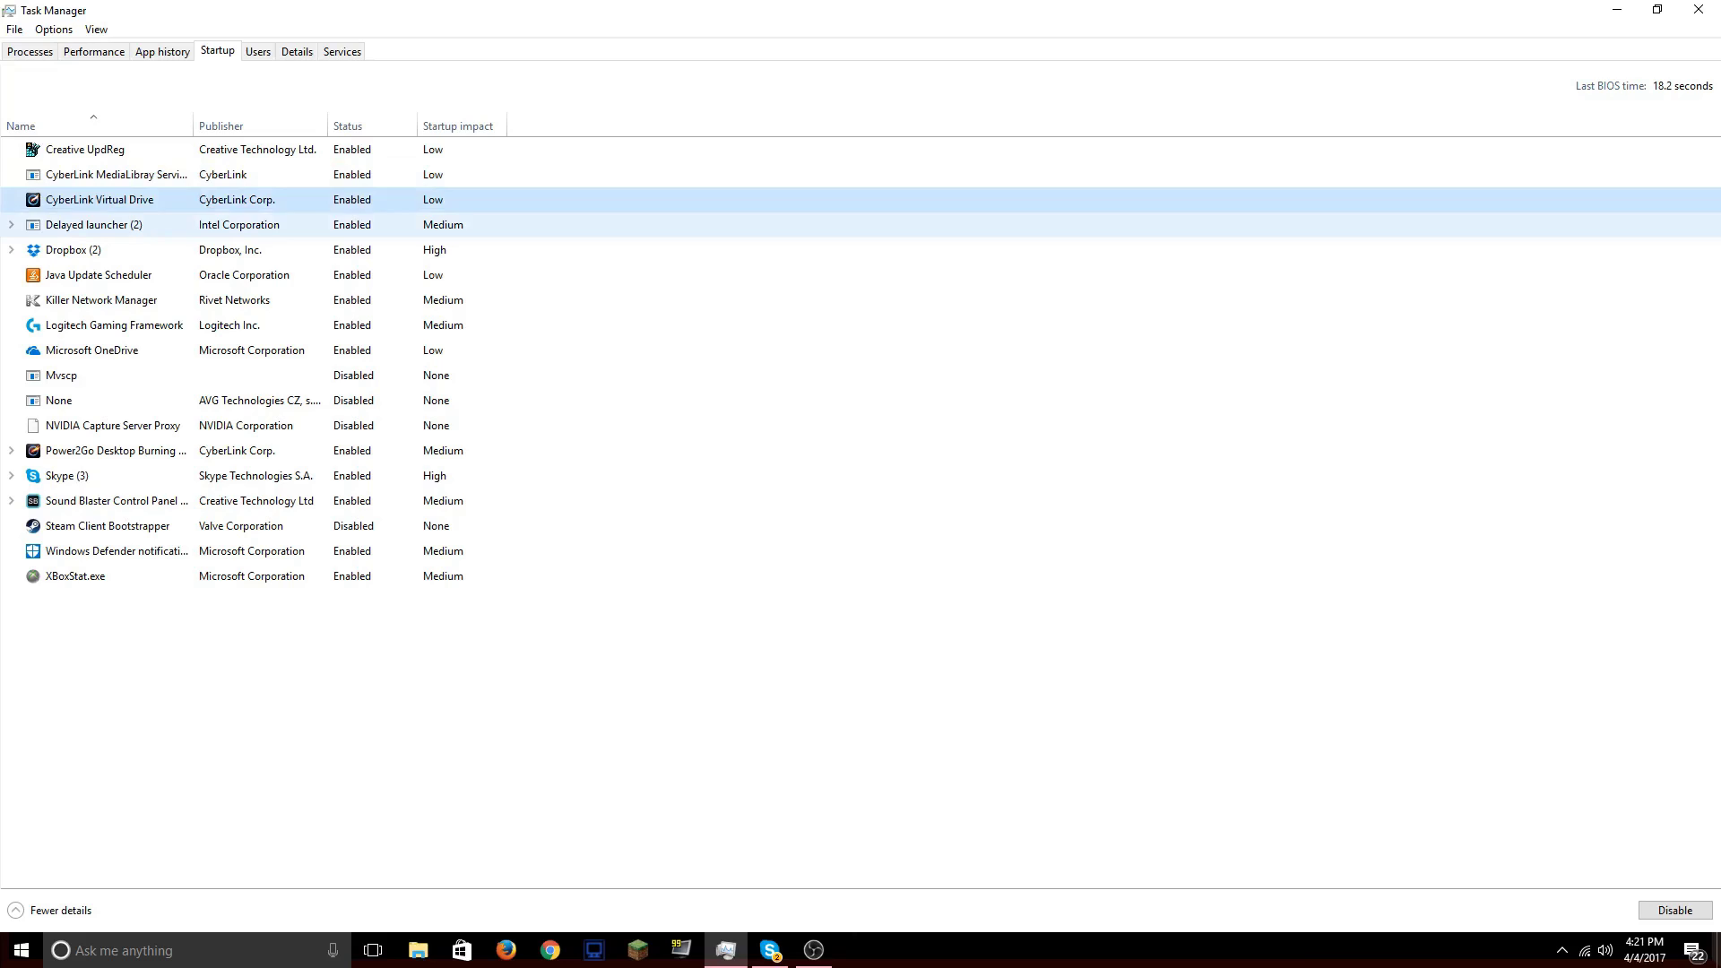
pyautogui.click(115, 224)
pyautogui.click(116, 249)
pyautogui.click(115, 275)
pyautogui.press('Down')
pyautogui.press('Down')
pyautogui.press('Down')
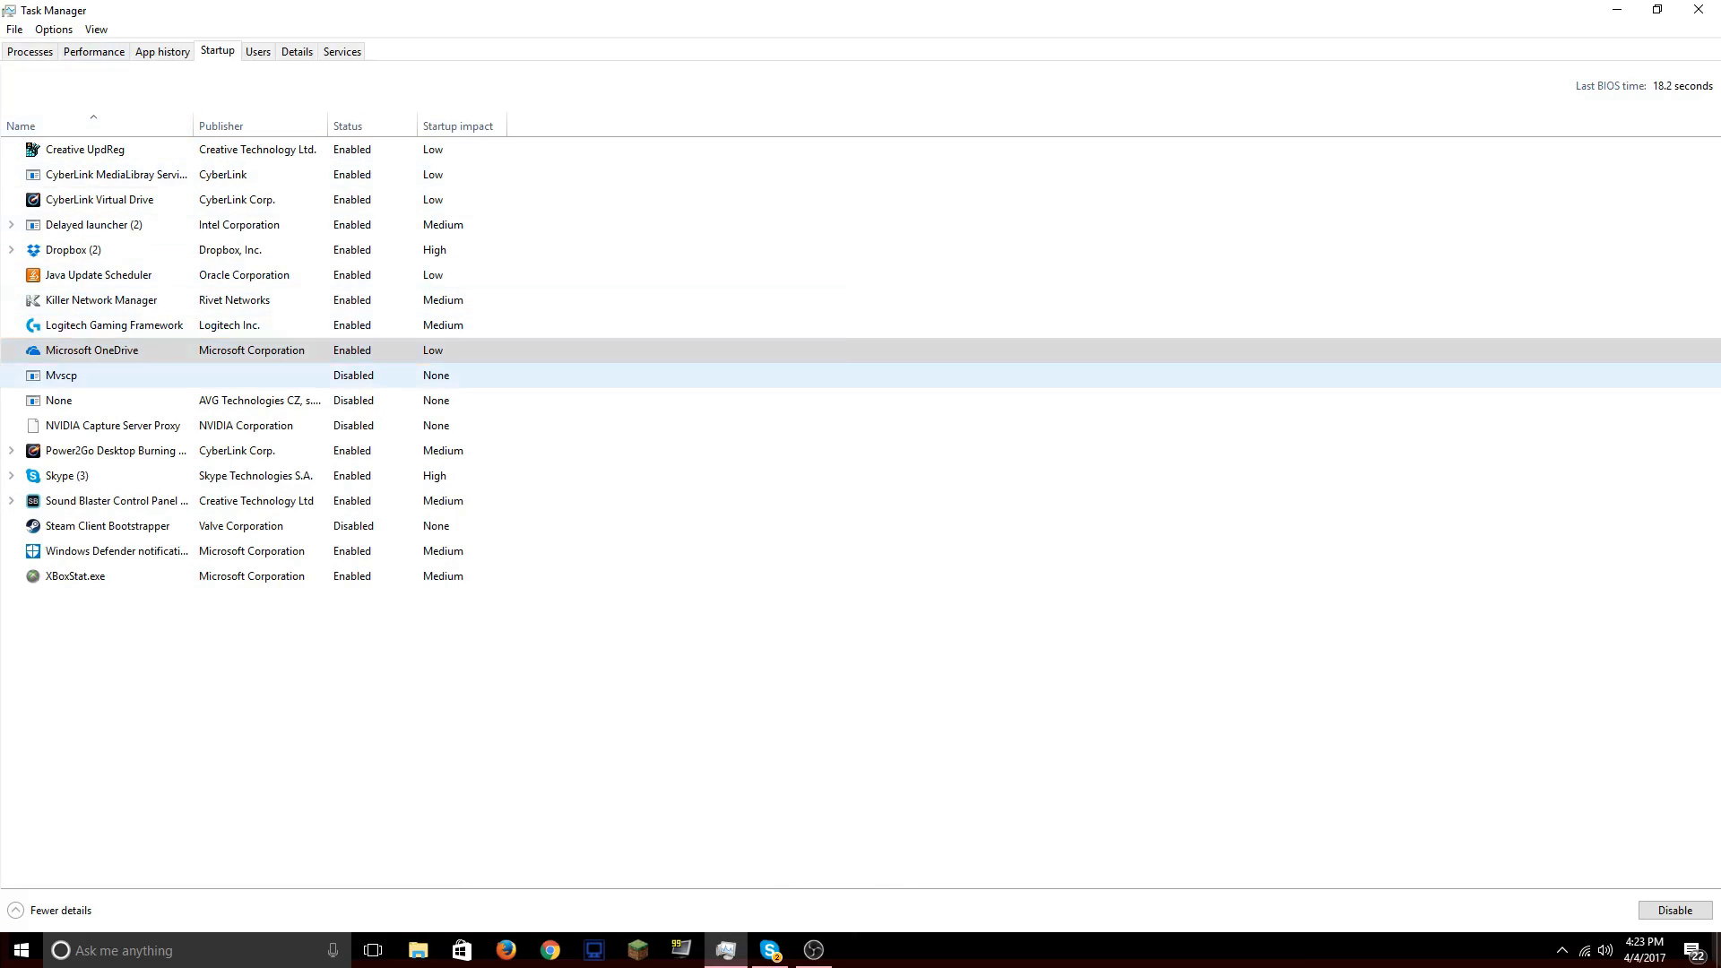
pyautogui.click(116, 375)
pyautogui.click(59, 399)
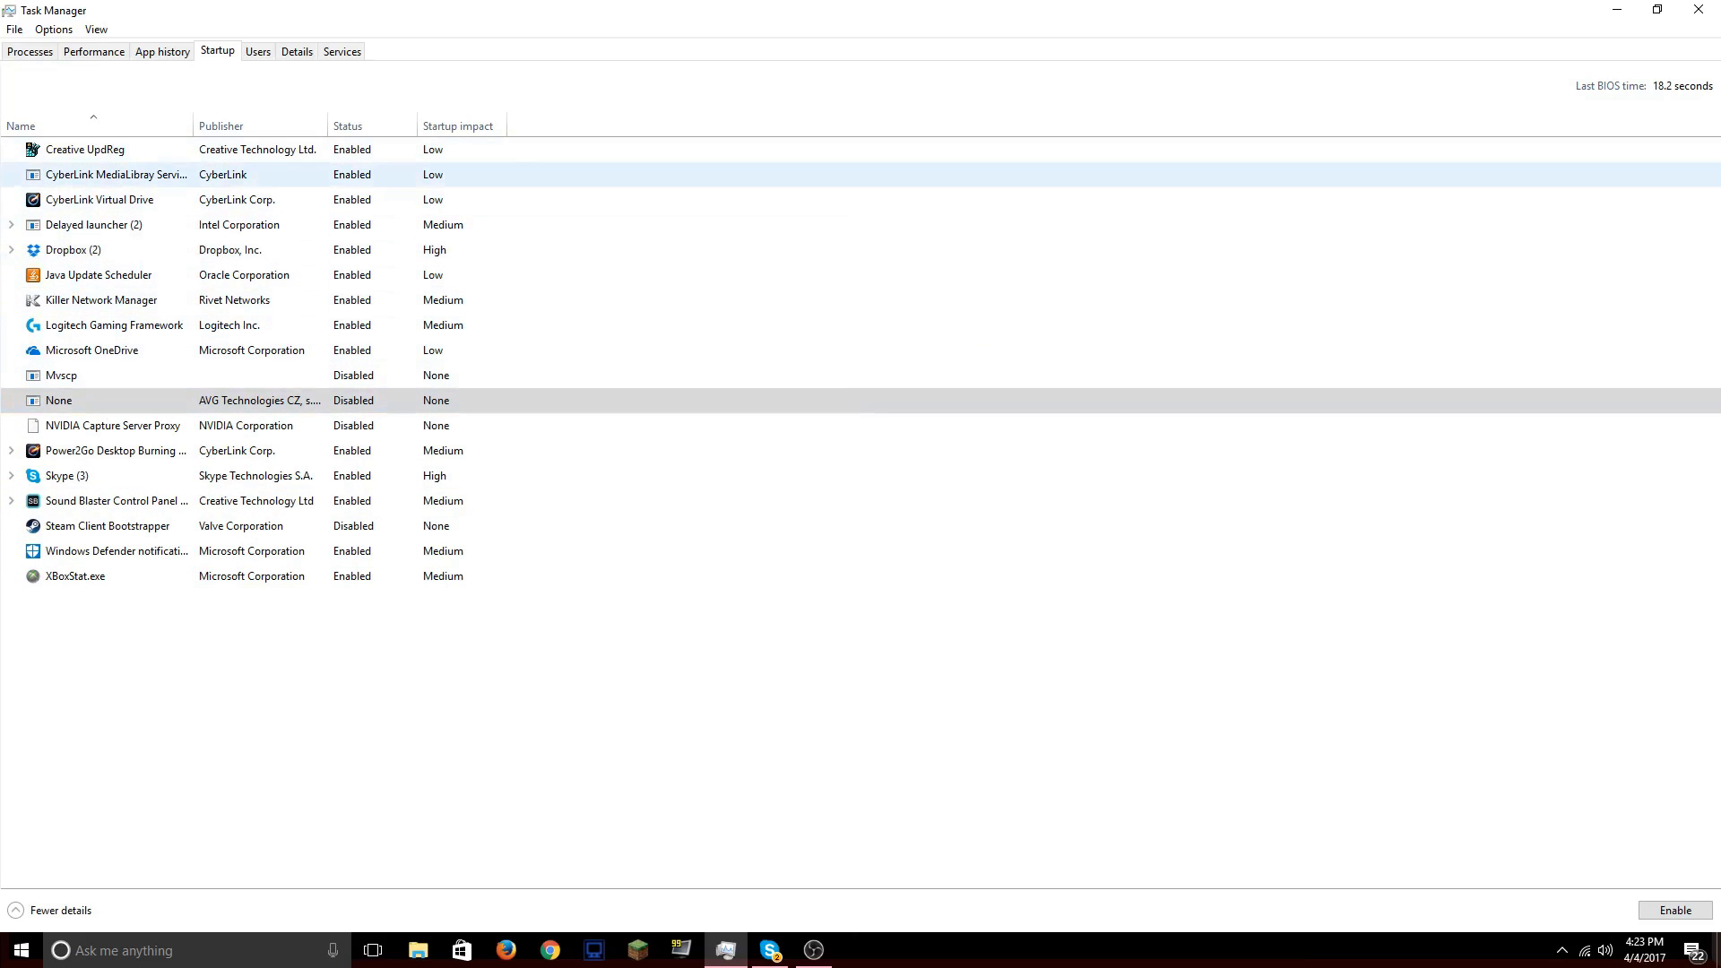
pyautogui.click(359, 500)
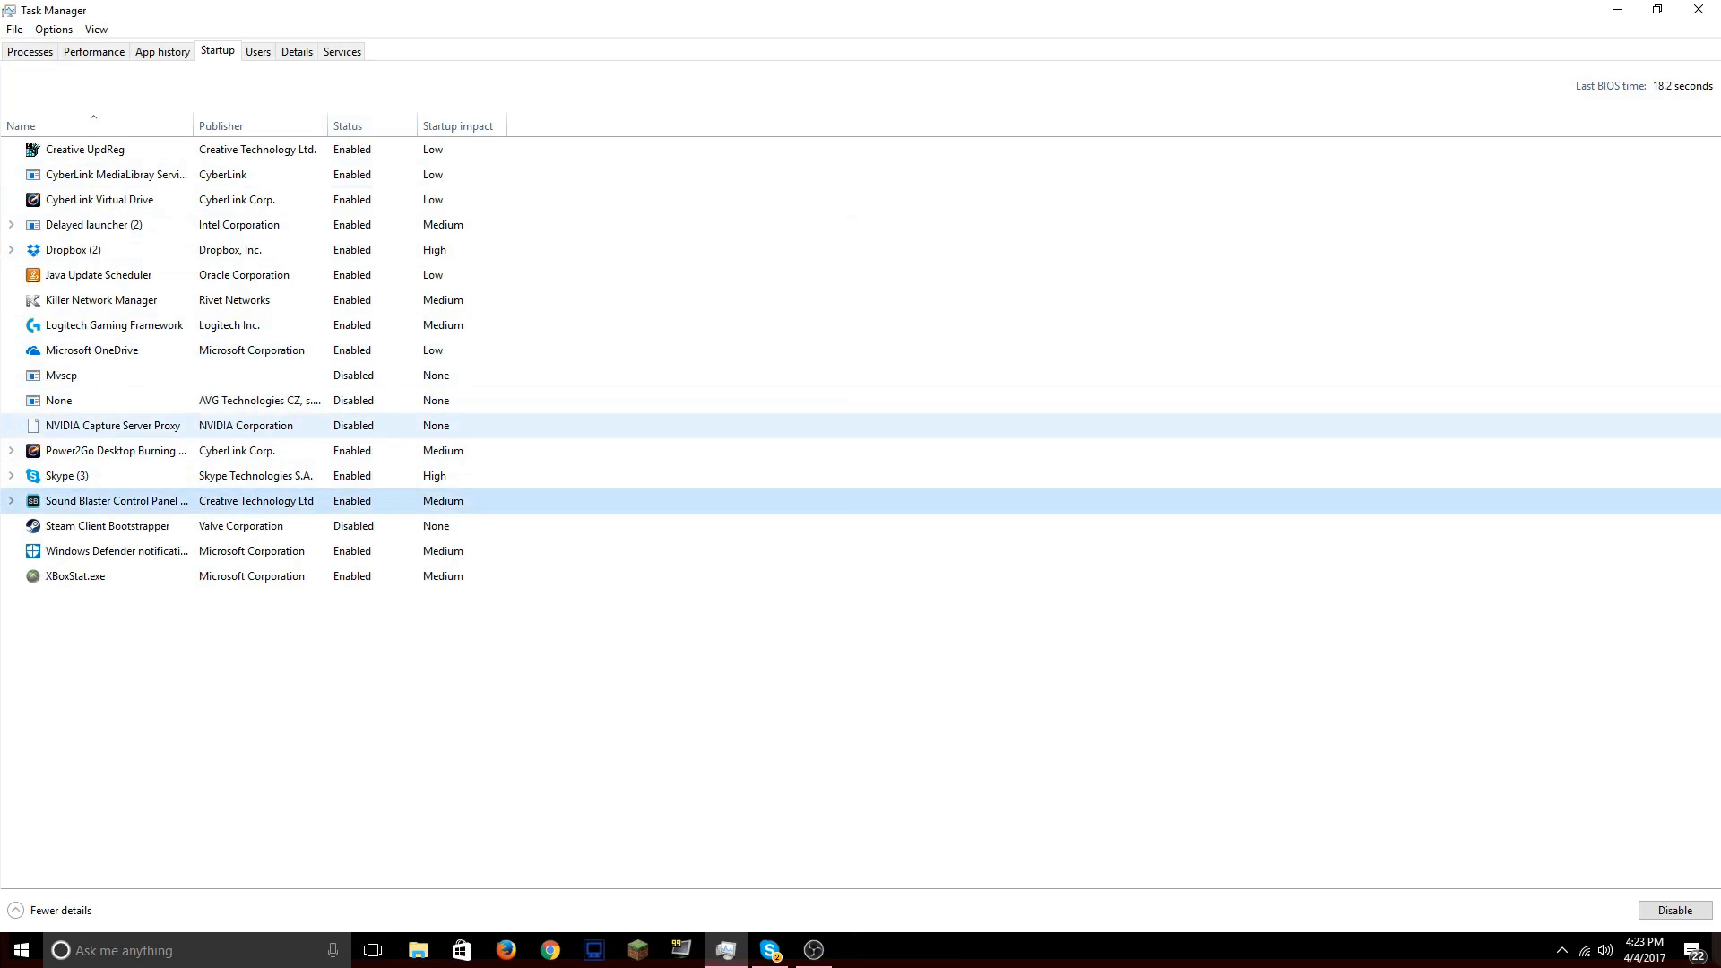
# Check the creation date in the Dropbox startup entry's file properties and close the properties dialog.
pyautogui.rightClick(87, 250)
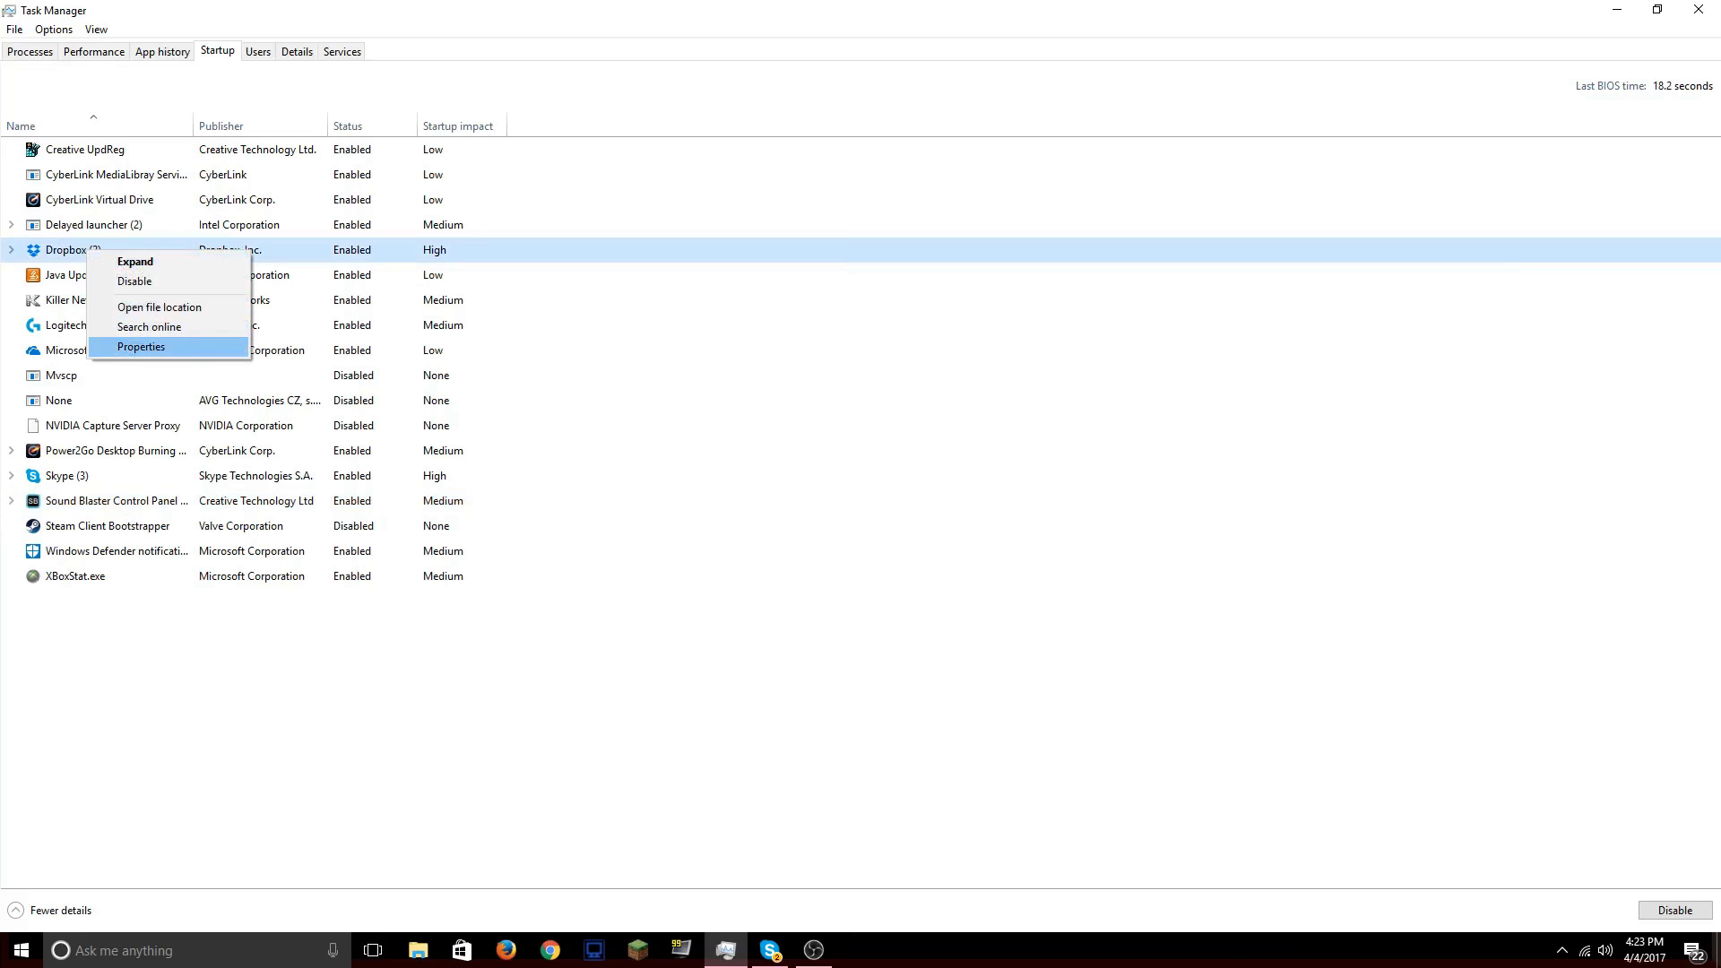
pyautogui.click(140, 347)
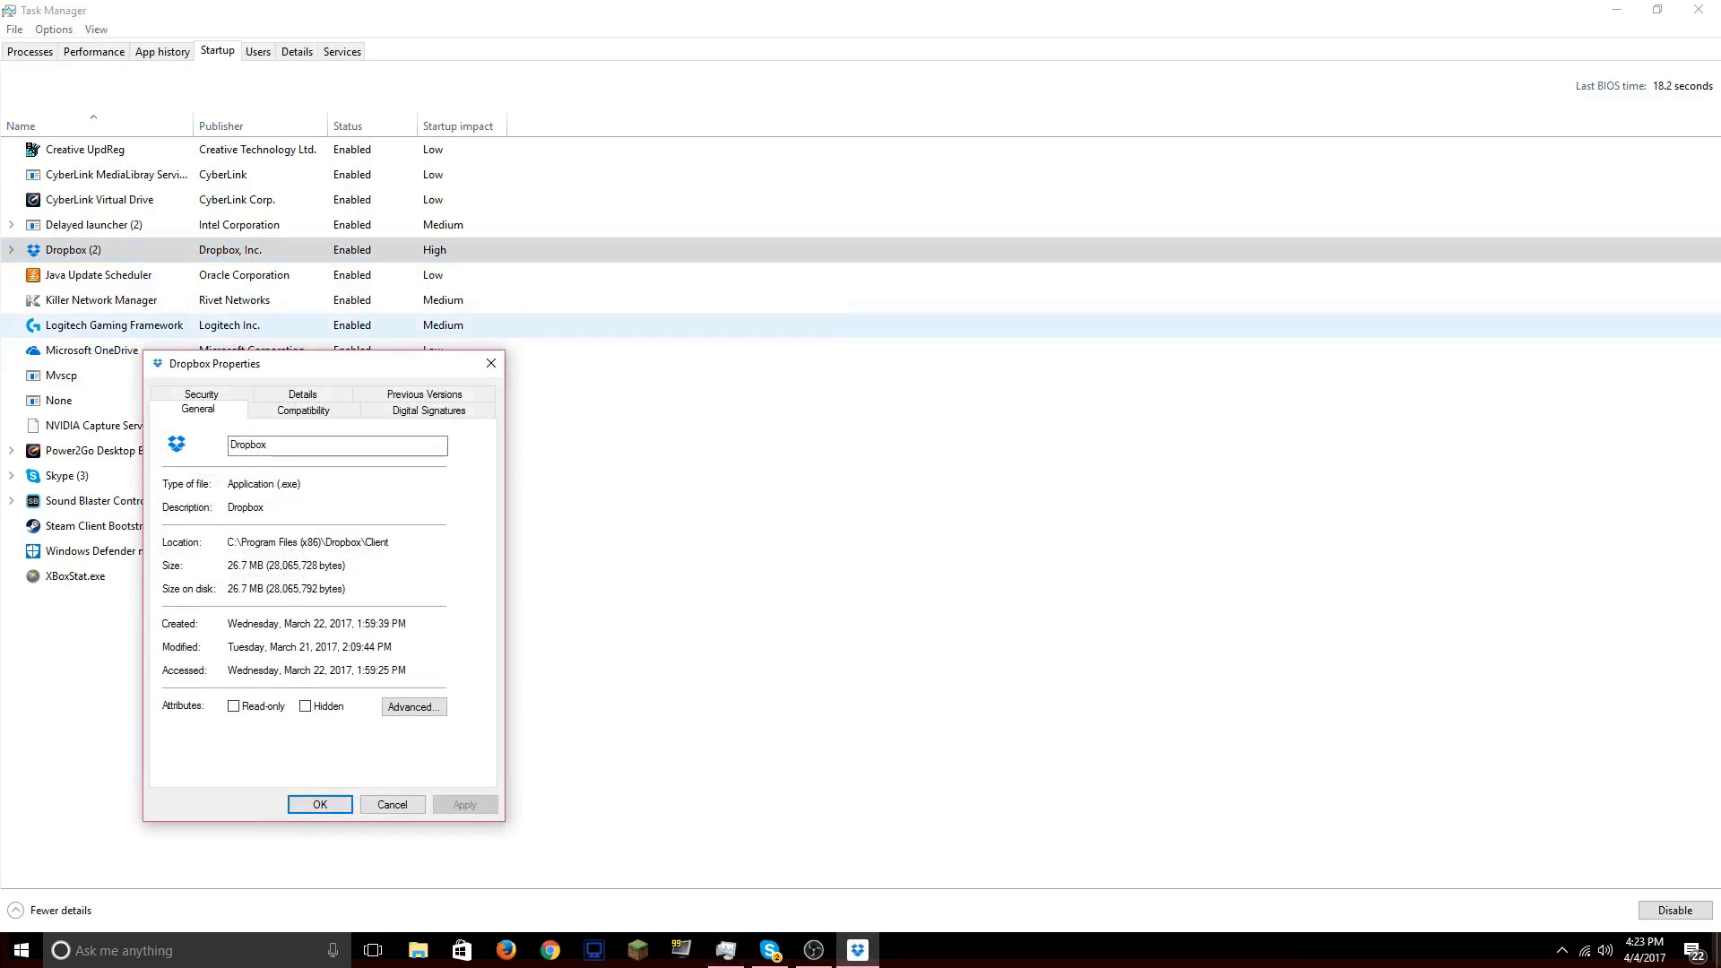
pyautogui.moveTo(263, 508); pyautogui.dragTo(388, 285)
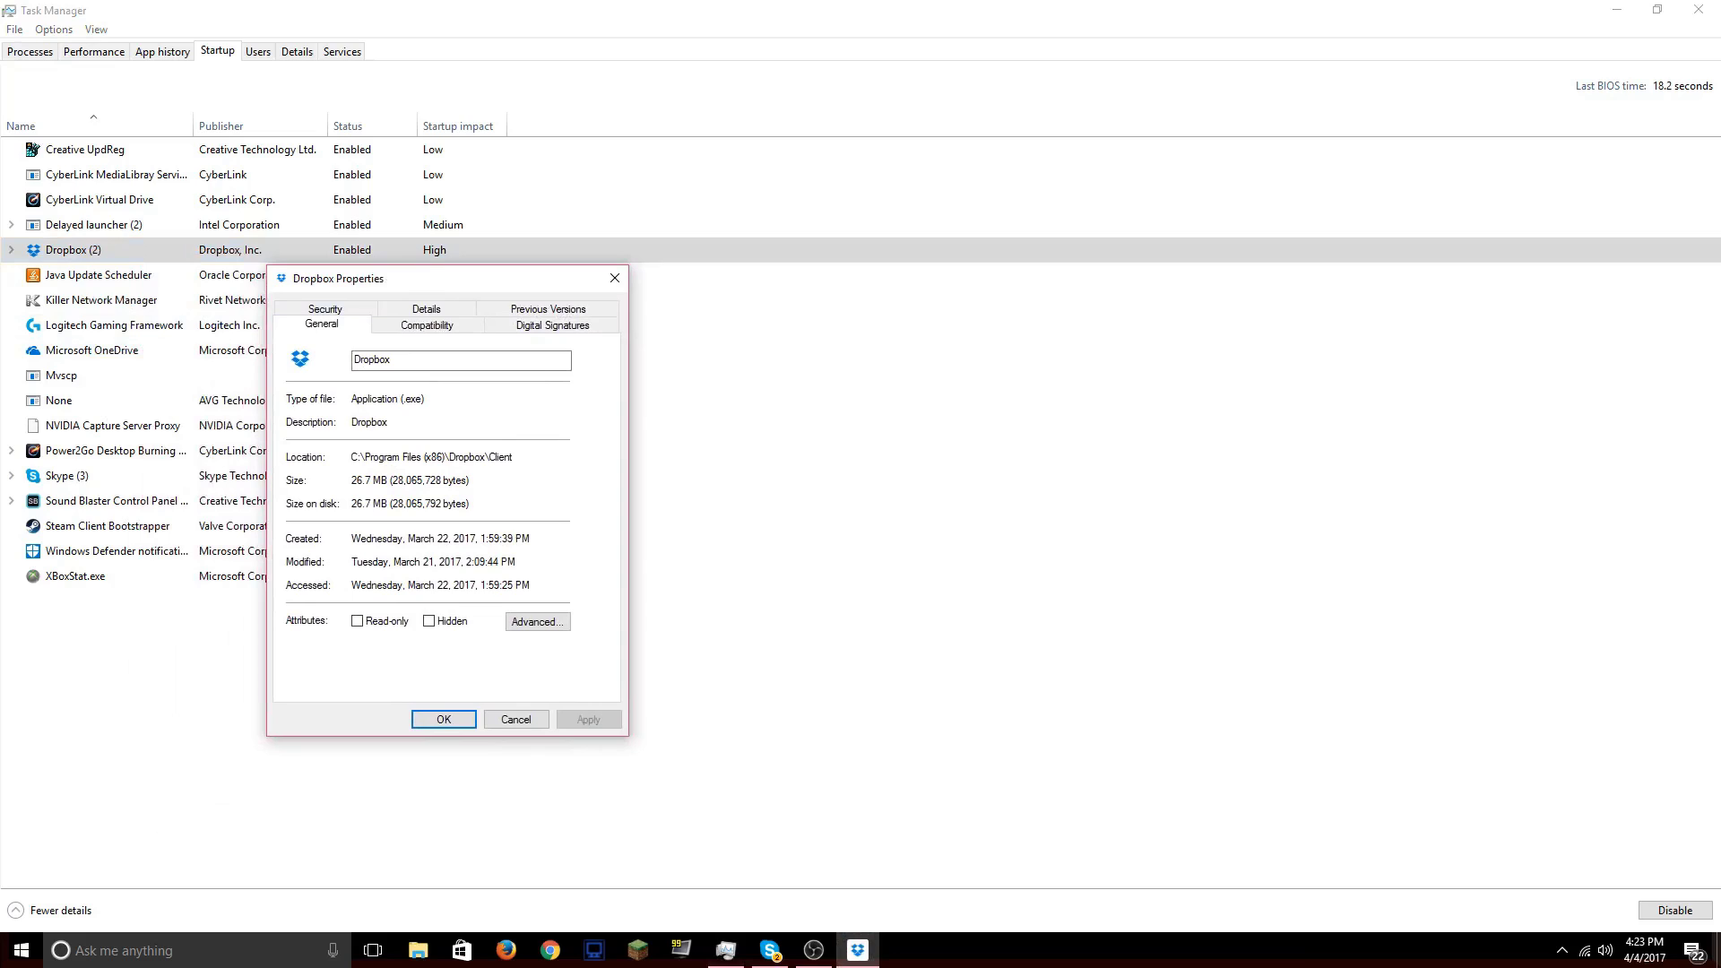
pyautogui.moveTo(383, 538); pyautogui.dragTo(443, 537)
pyautogui.click(351, 538)
pyautogui.moveTo(351, 538); pyautogui.dragTo(530, 539)
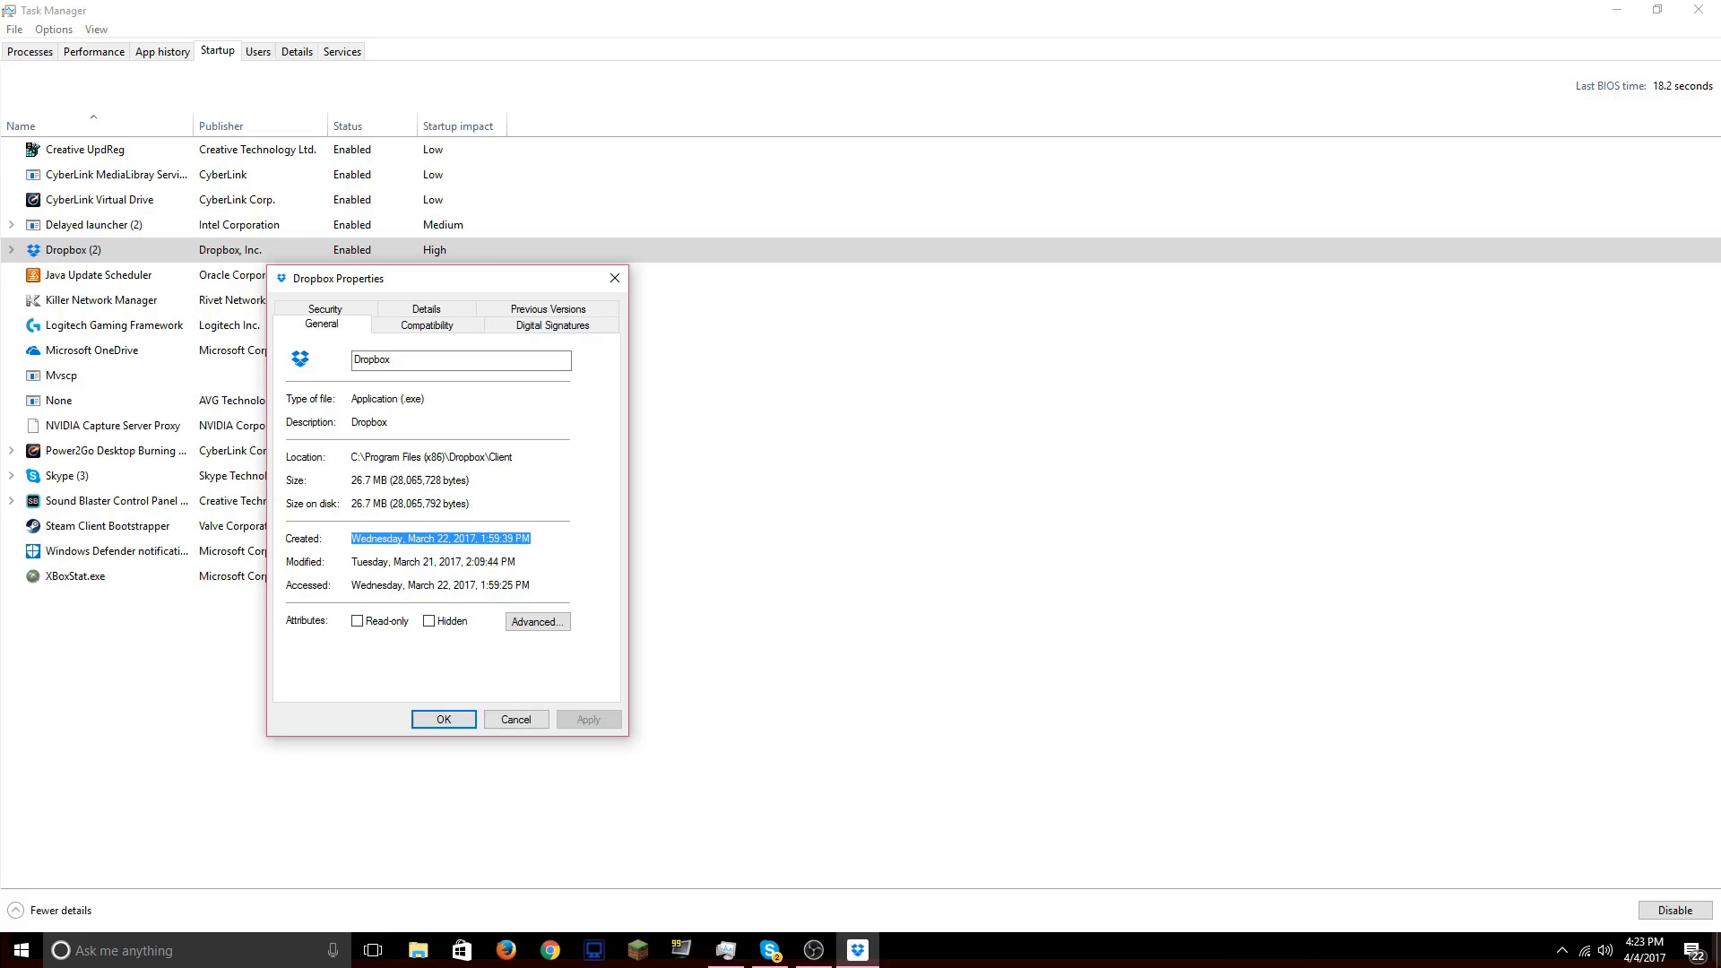
pyautogui.click(440, 538)
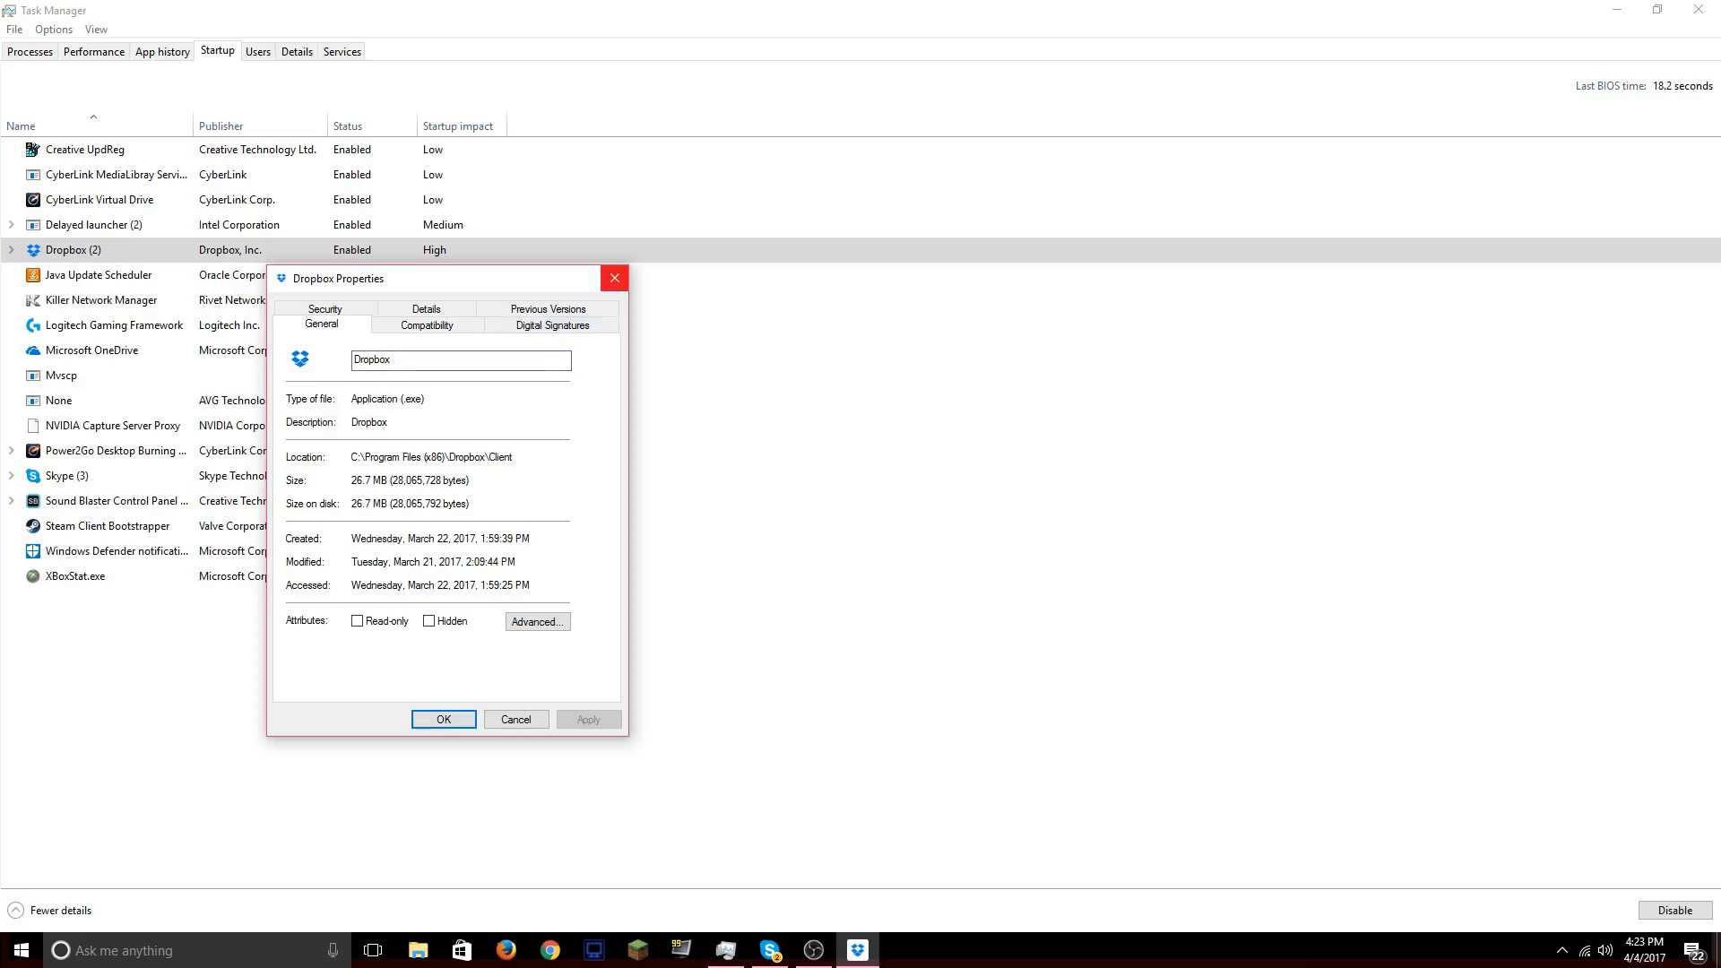
pyautogui.click(614, 279)
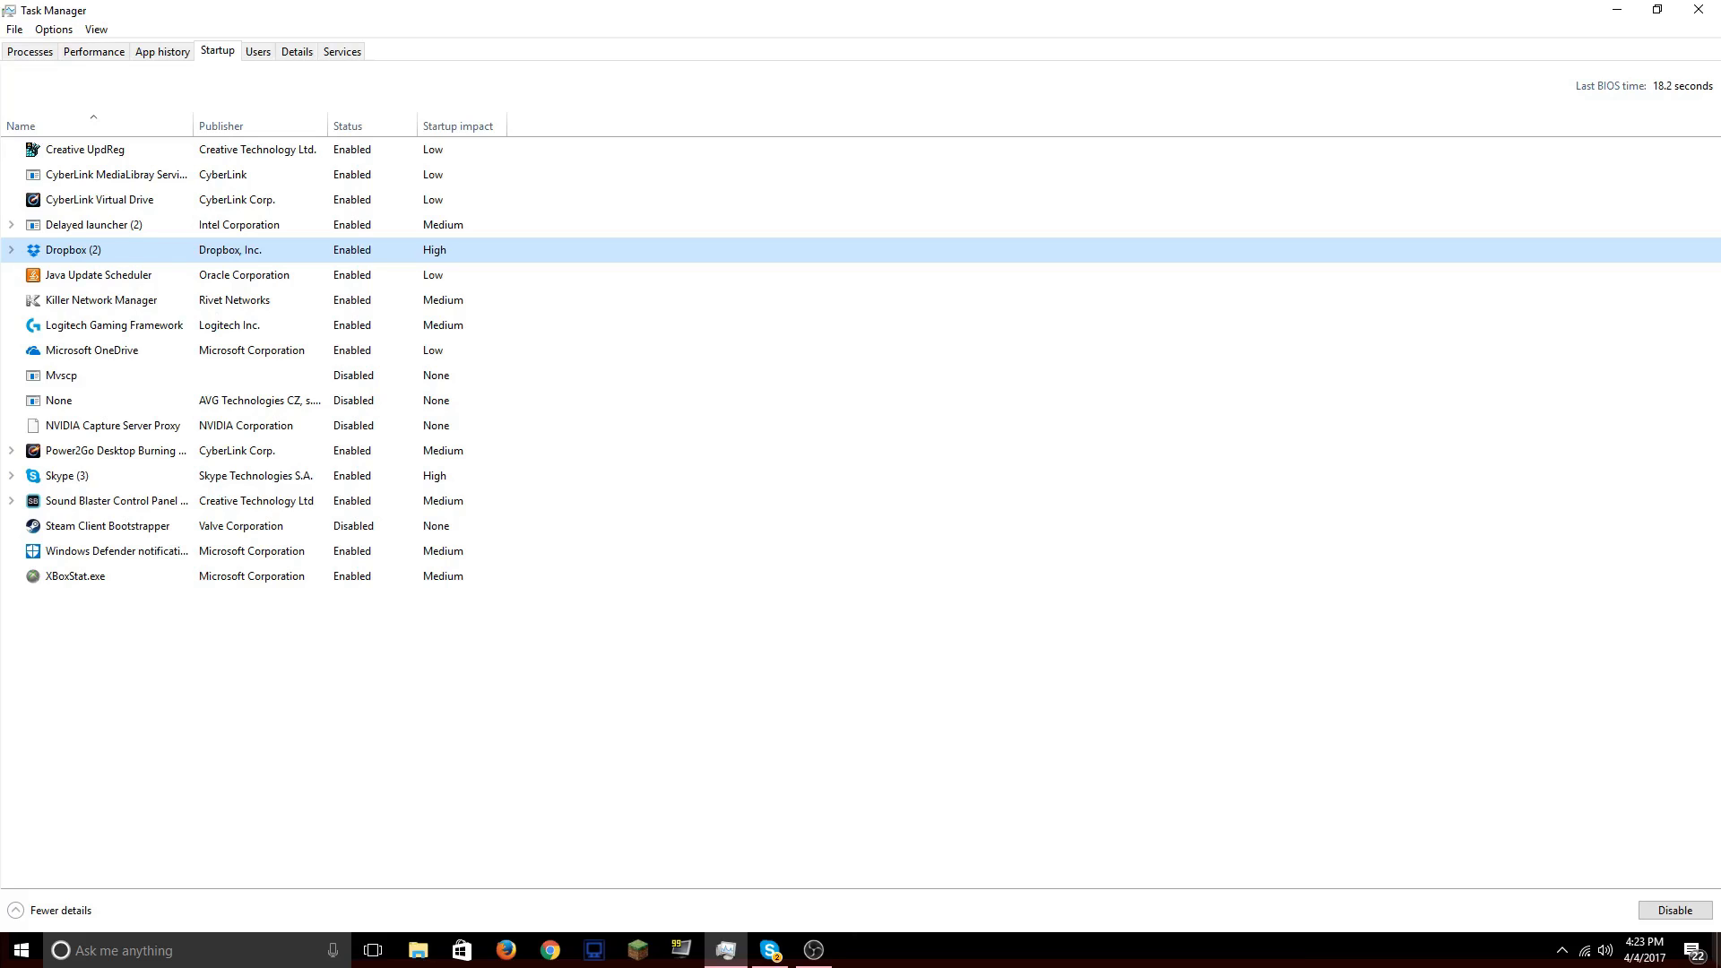
# View the Dropbox startup entry's file location in File Explorer and close that folder window.
pyautogui.rightClick(104, 254)
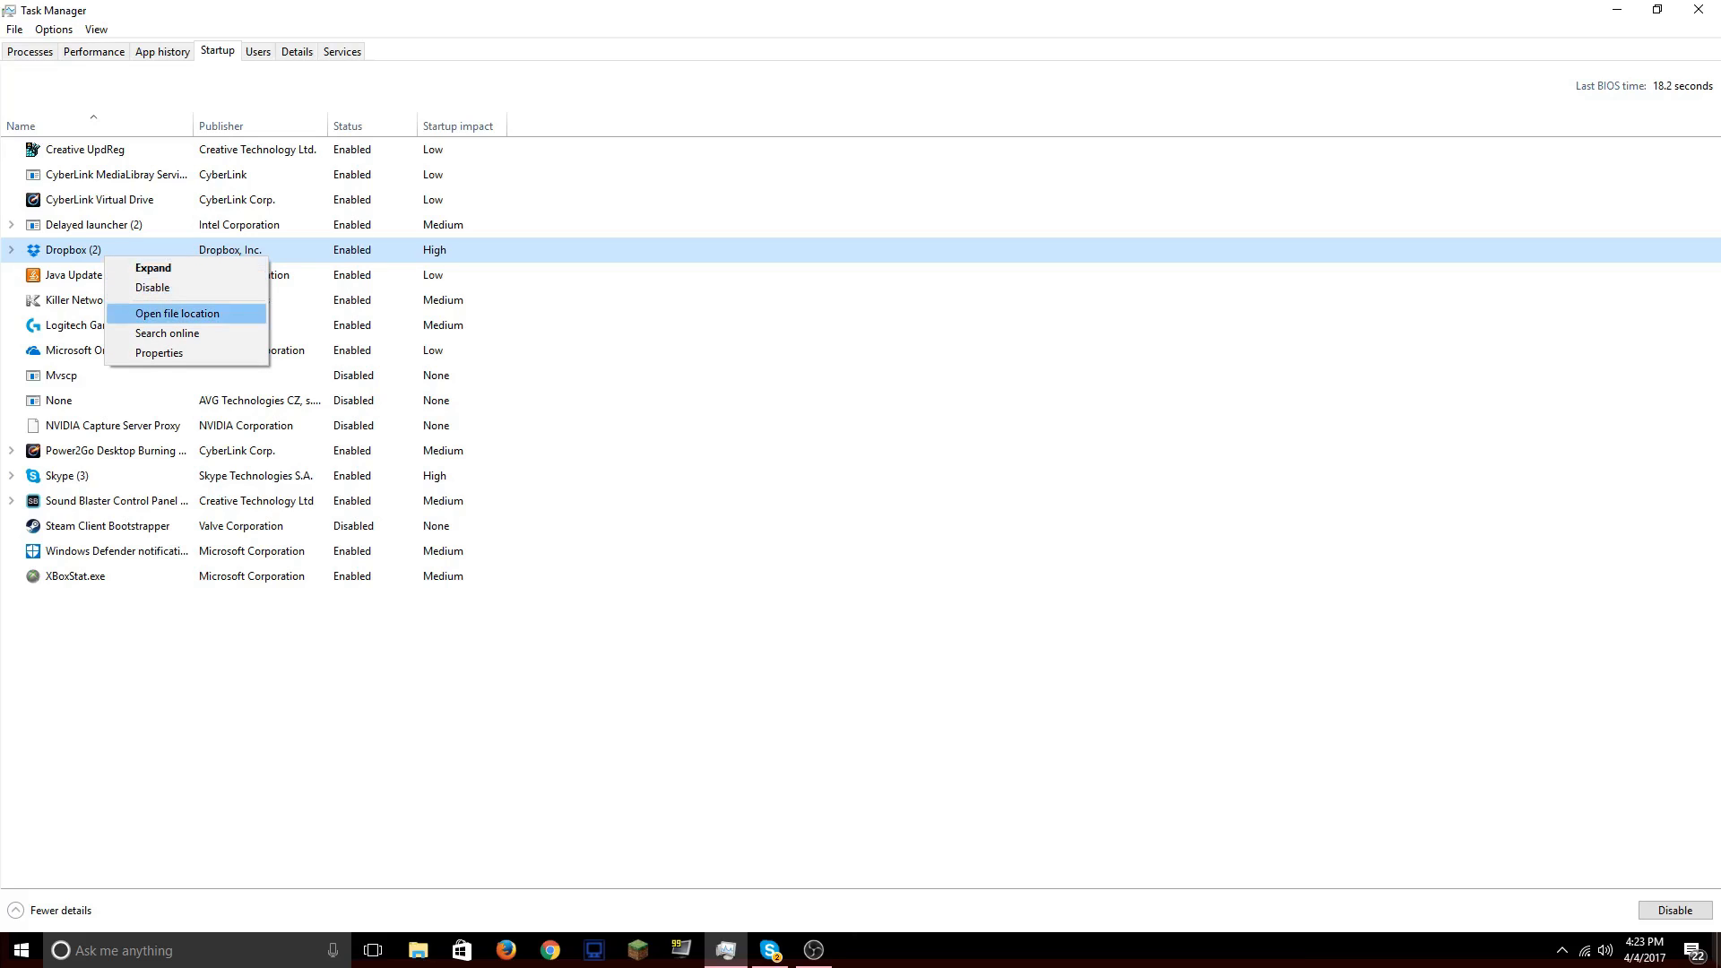
pyautogui.click(192, 315)
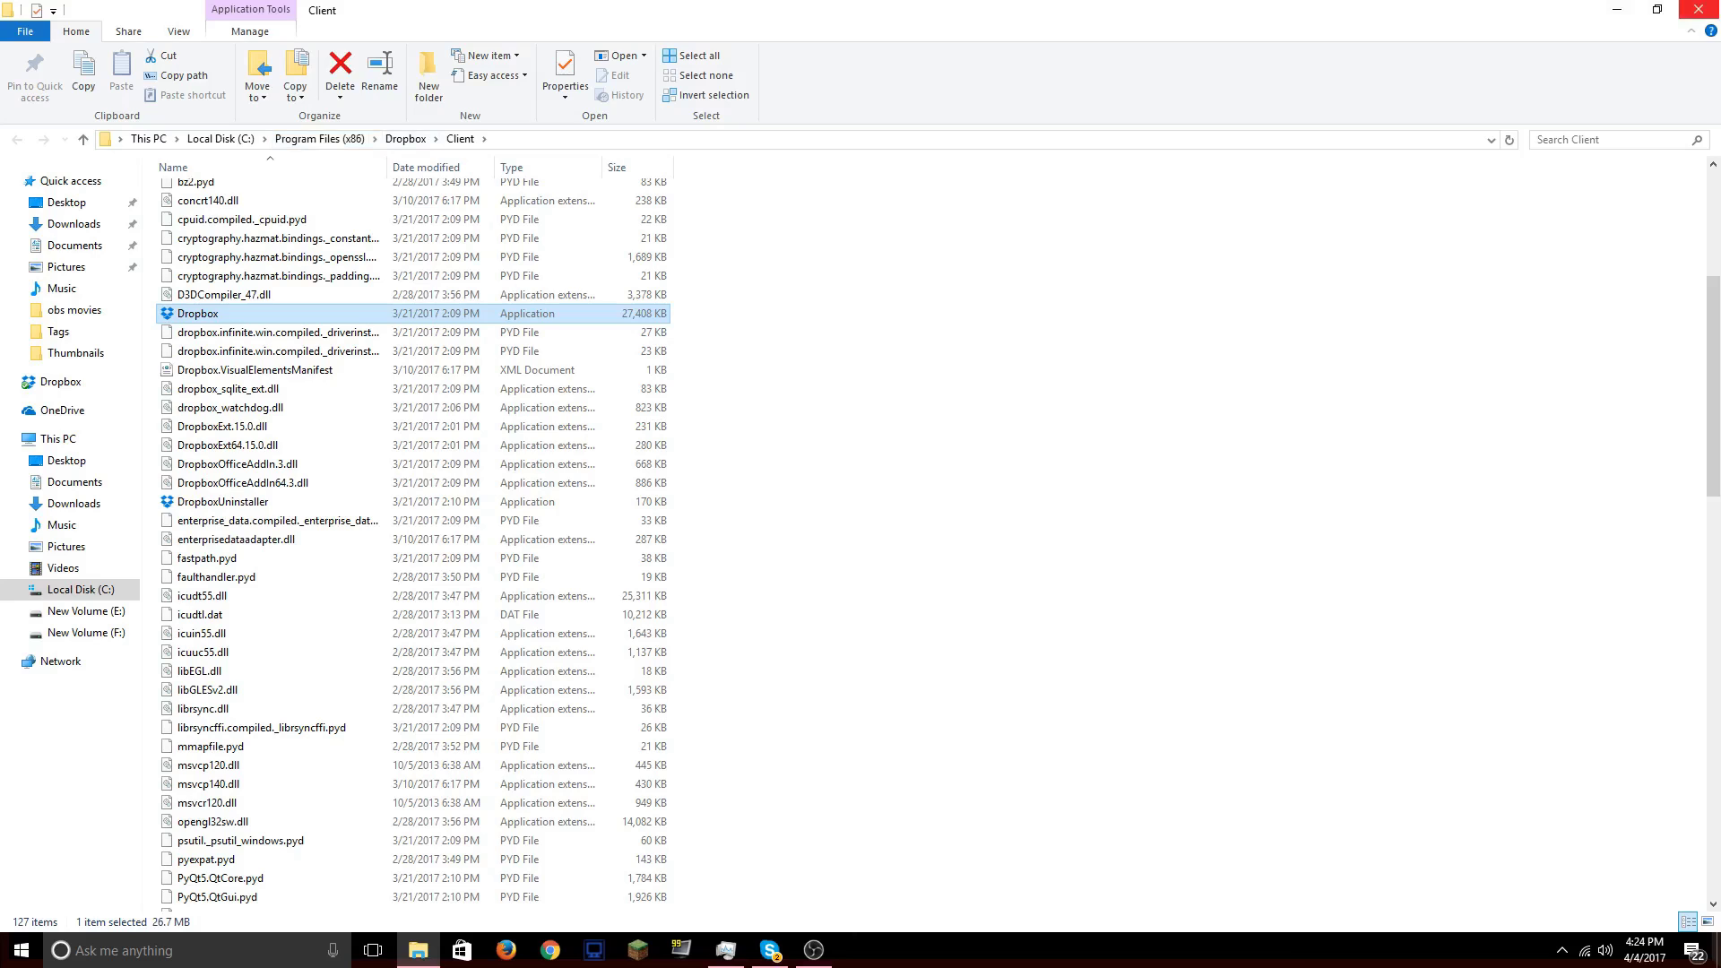
pyautogui.click(1698, 9)
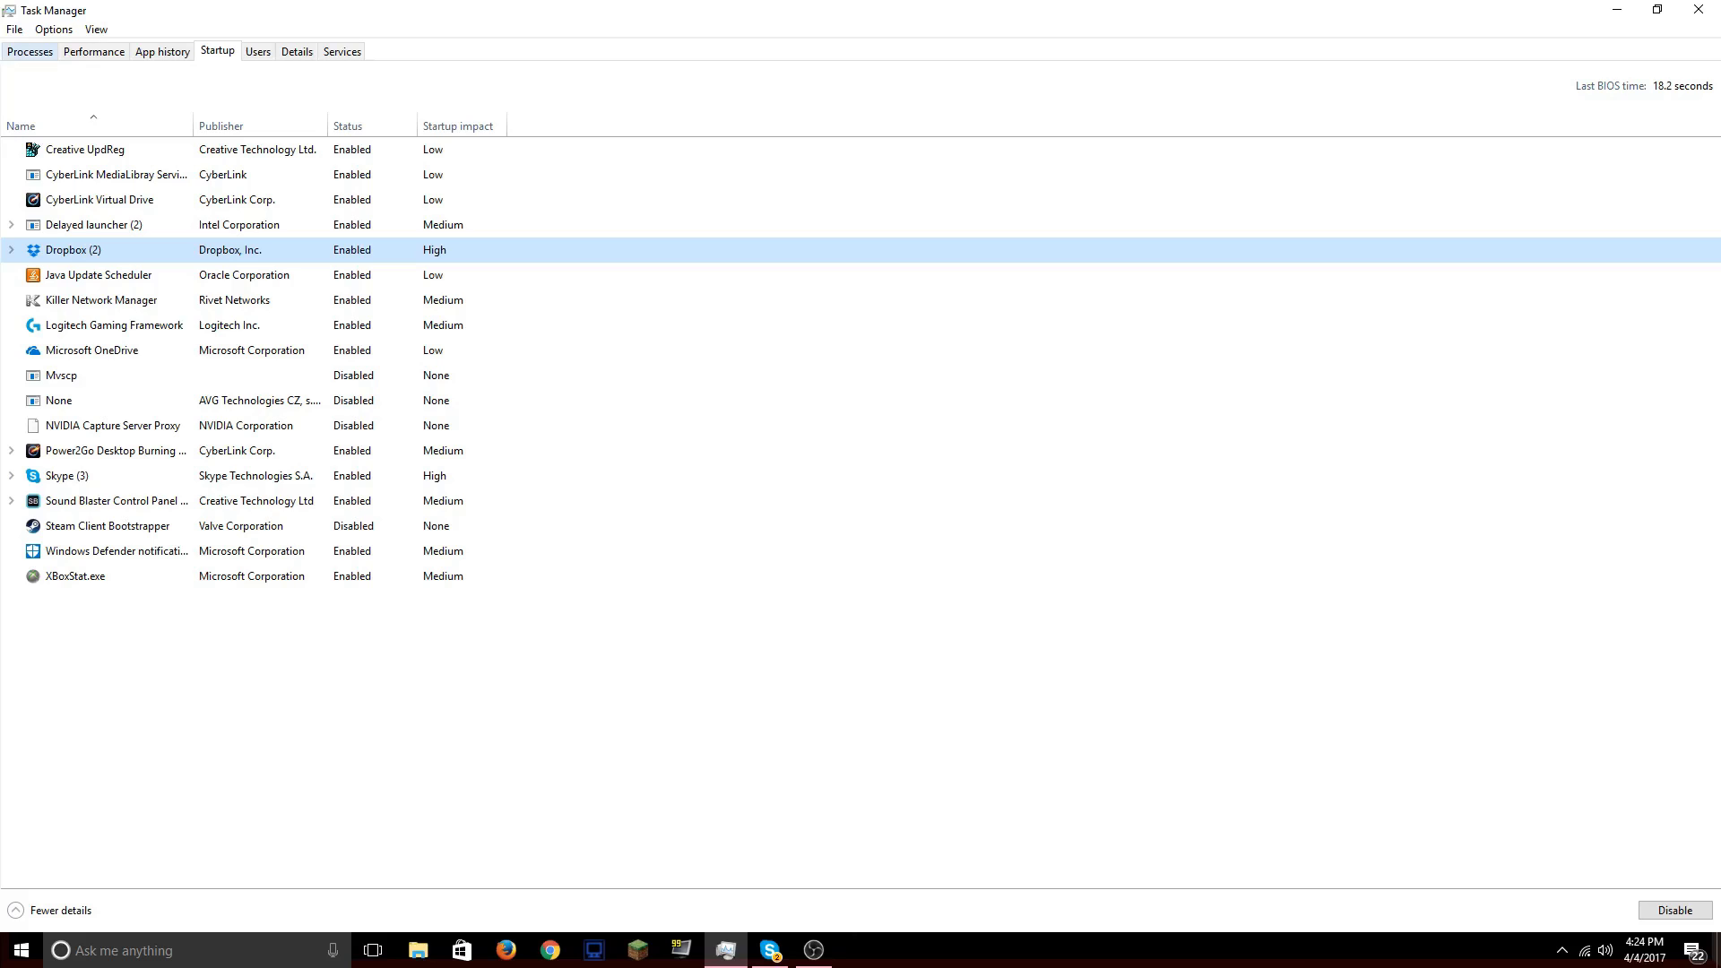
# Look through the running background processes and return to the list of startup programs.
pyautogui.click(29, 51)
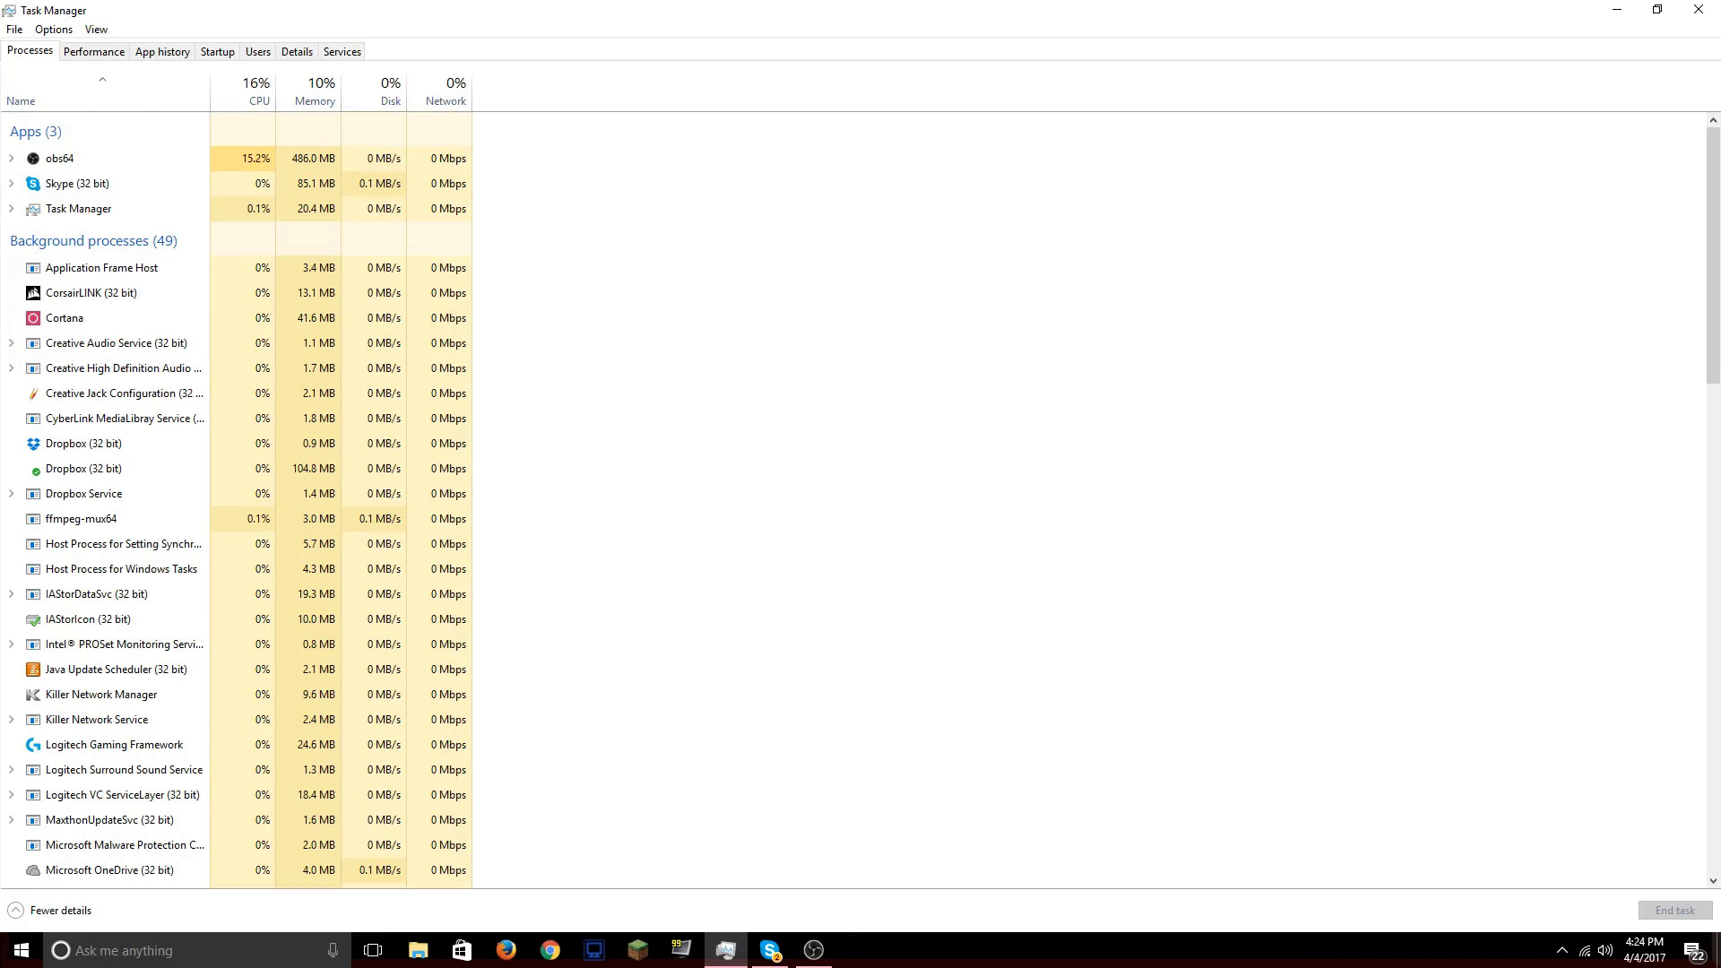
pyautogui.scroll(-1, 116, 251)
pyautogui.scroll(-1, 116, 296)
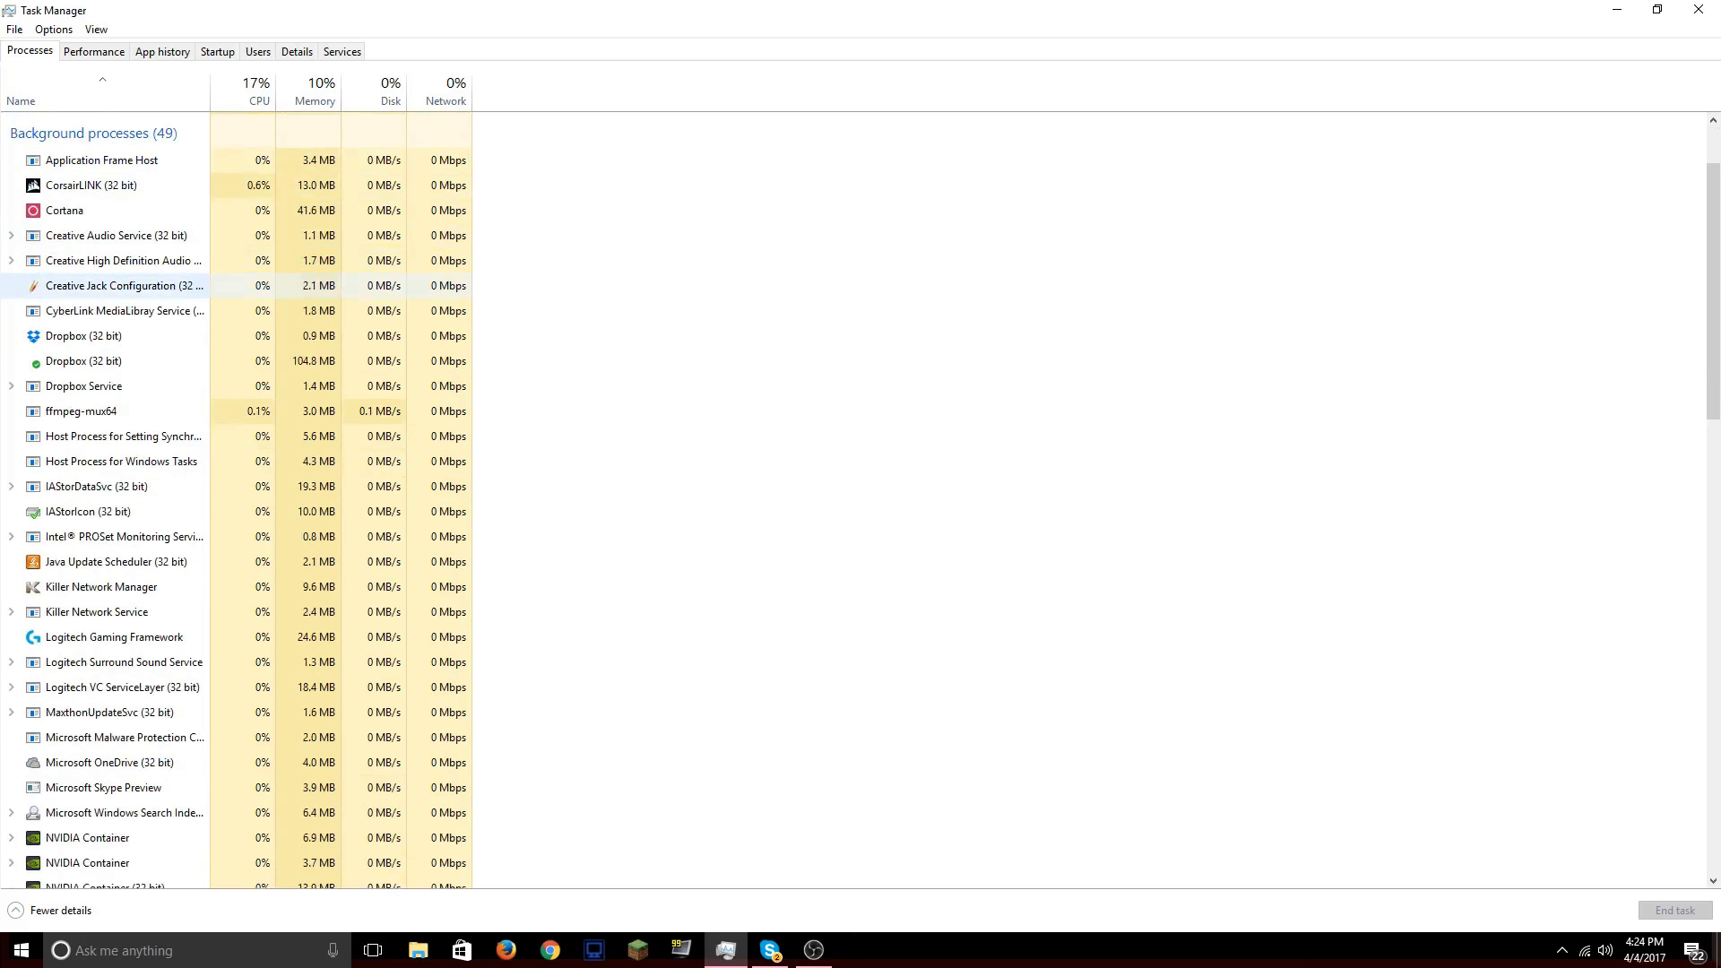
pyautogui.scroll(-2, 117, 436)
pyautogui.scroll(3, 117, 448)
pyautogui.click(217, 51)
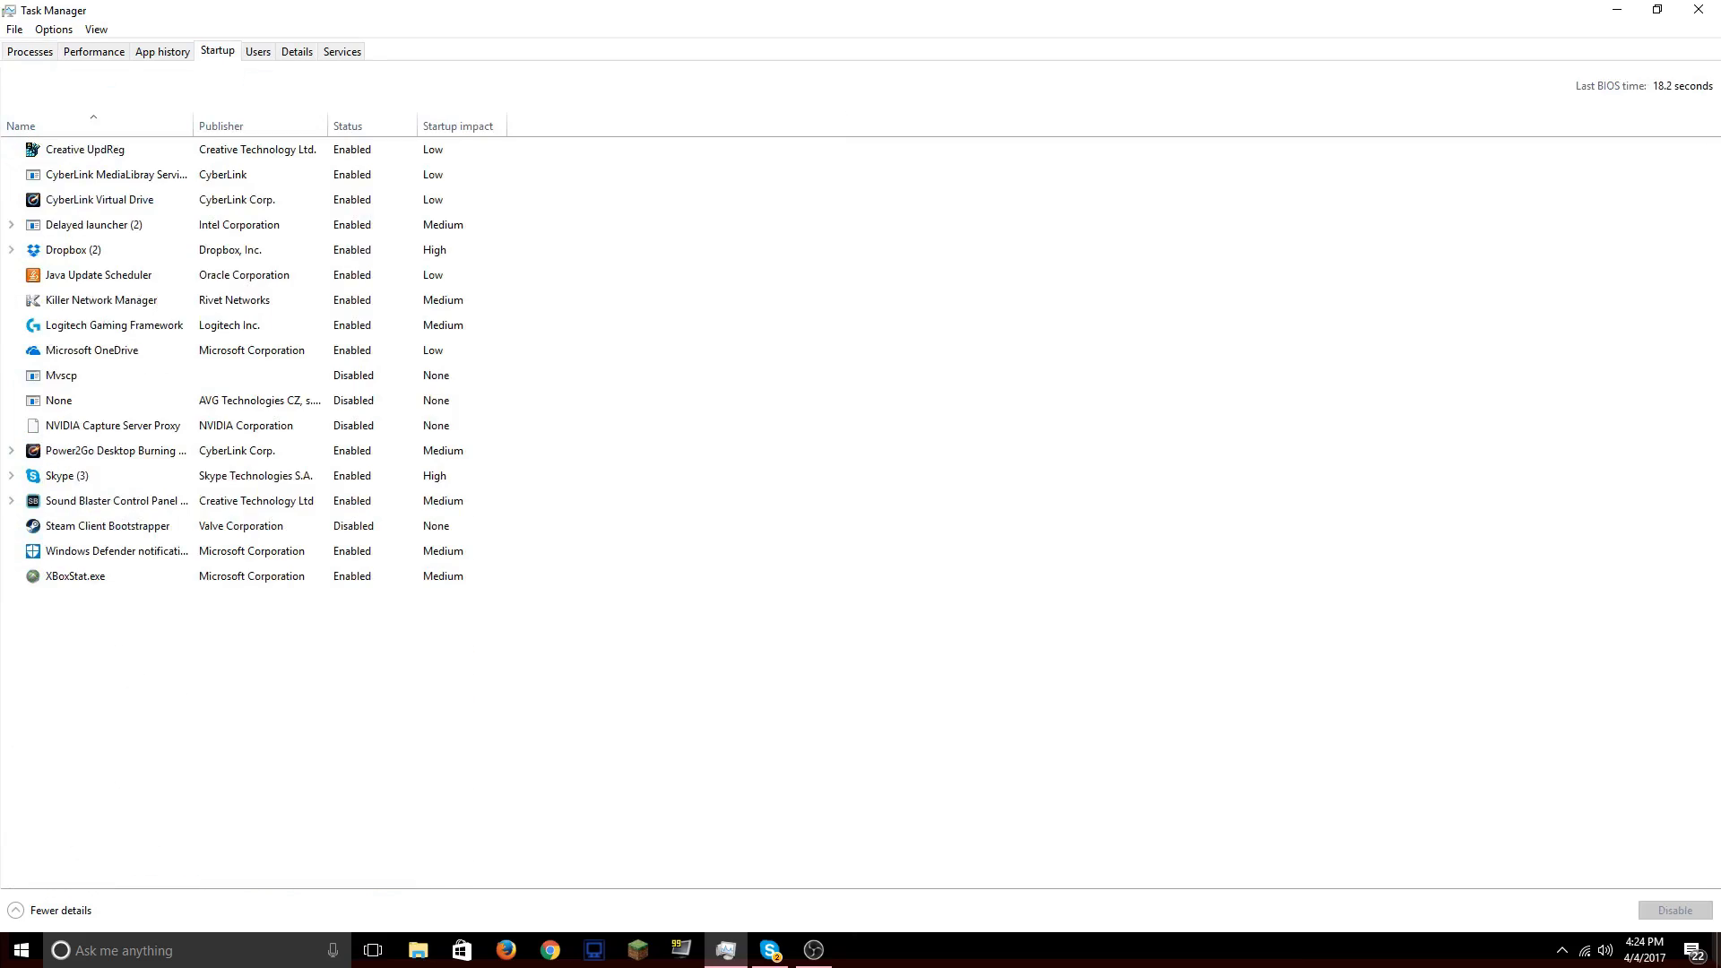
# Find the Power2Go Desktop Burning Gadget among the running processes and check which actions are available for it.
pyautogui.click(30, 51)
pyautogui.scroll(-4, 116, 343)
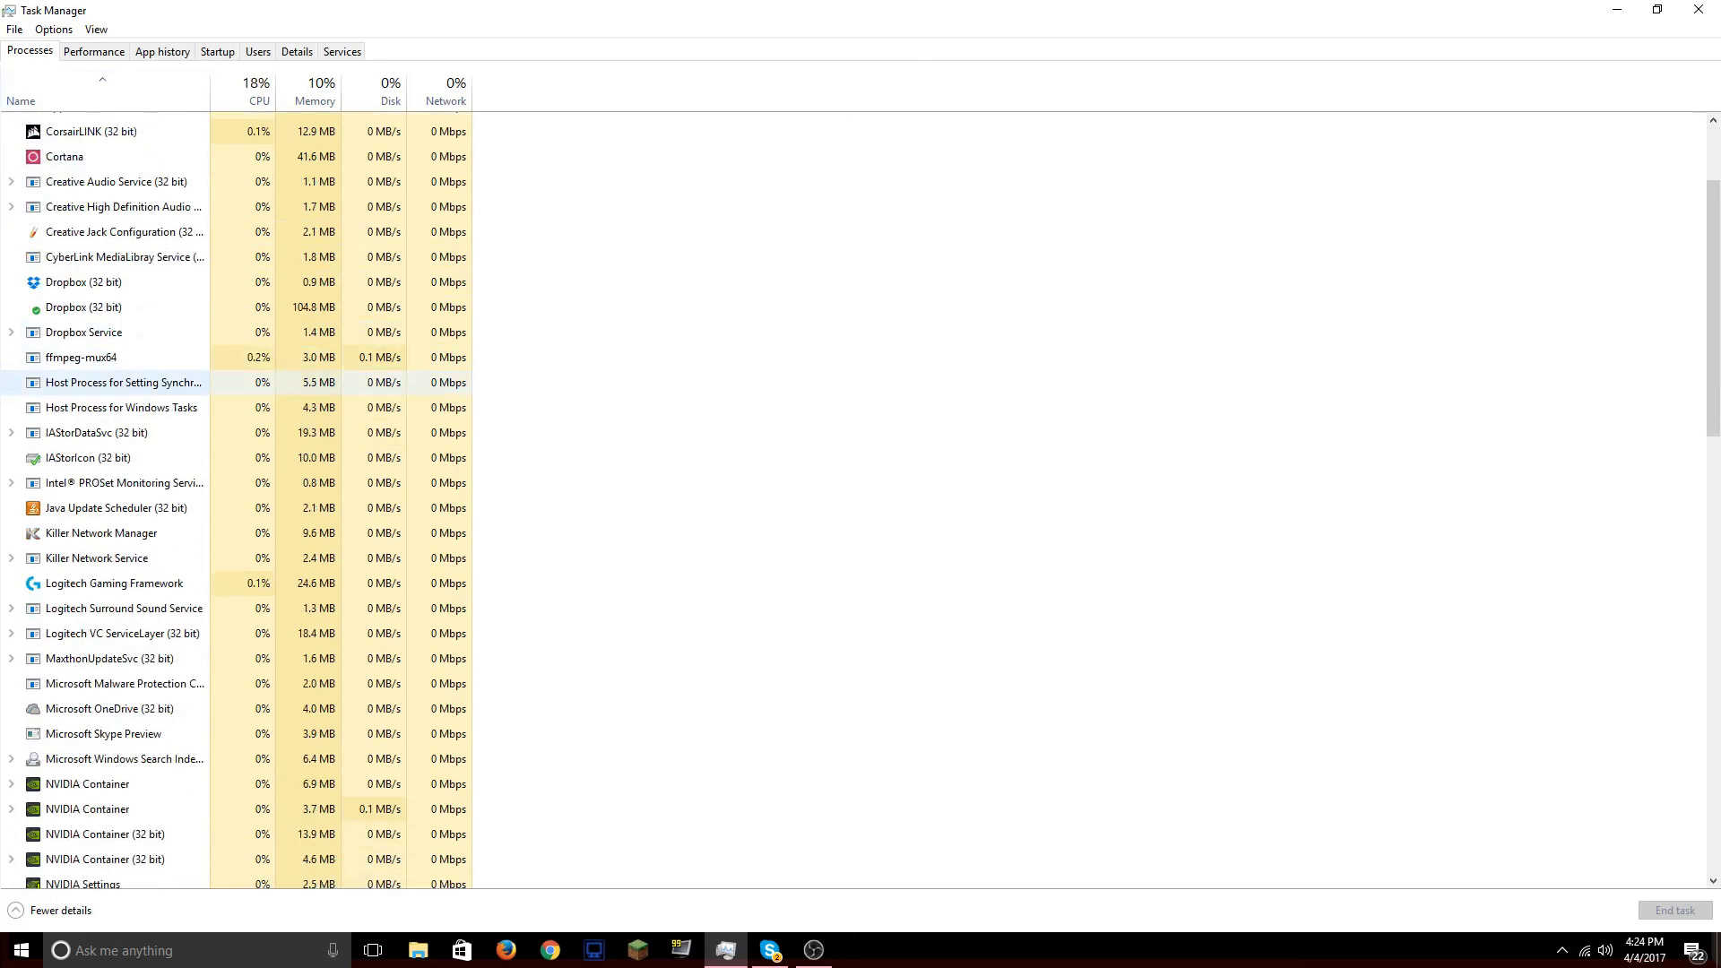
pyautogui.scroll(2, 116, 403)
pyautogui.scroll(-8, 117, 470)
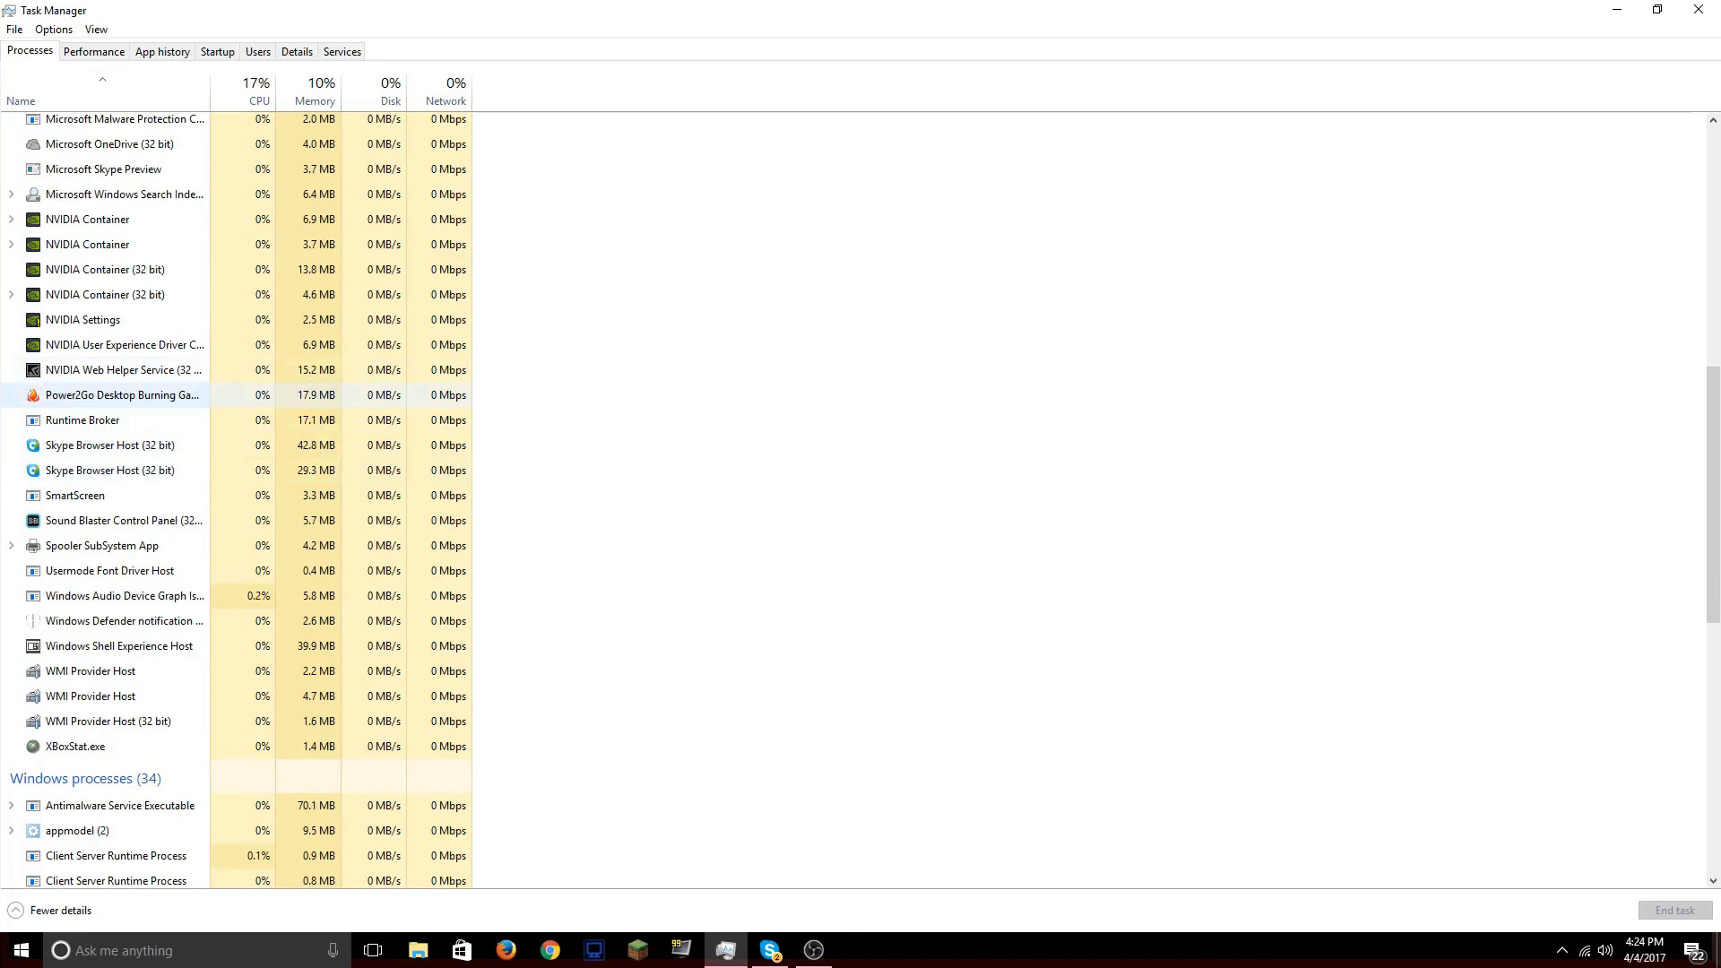
pyautogui.rightClick(76, 394)
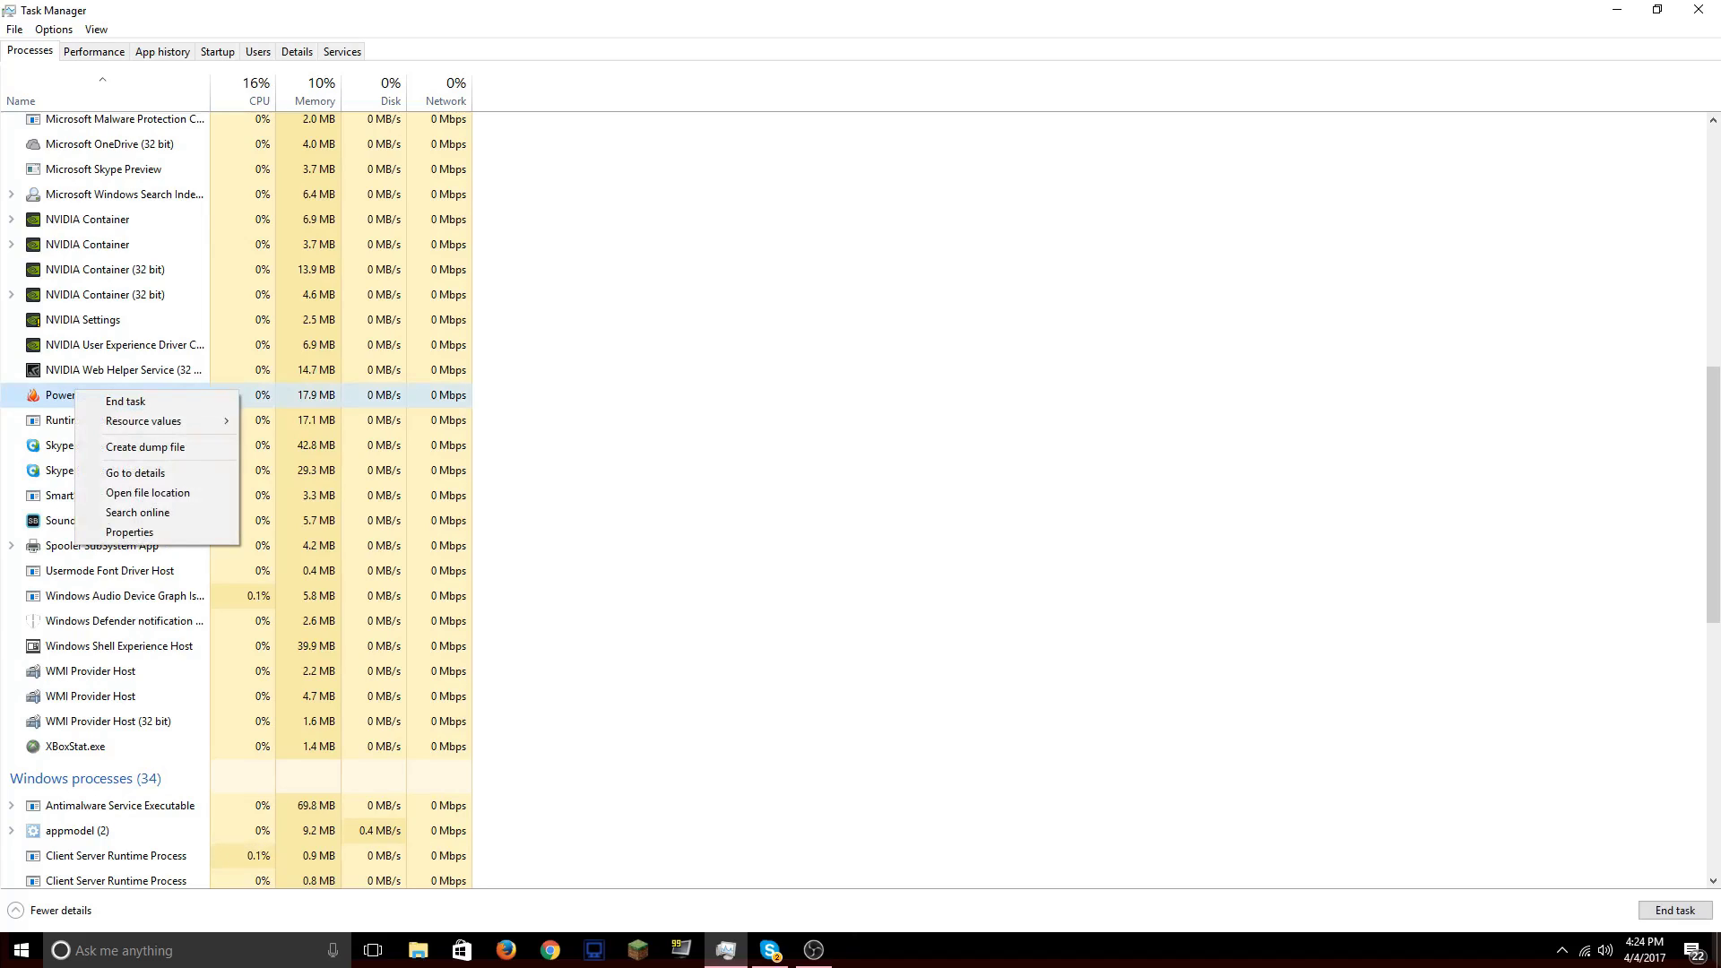
pyautogui.press('Escape')
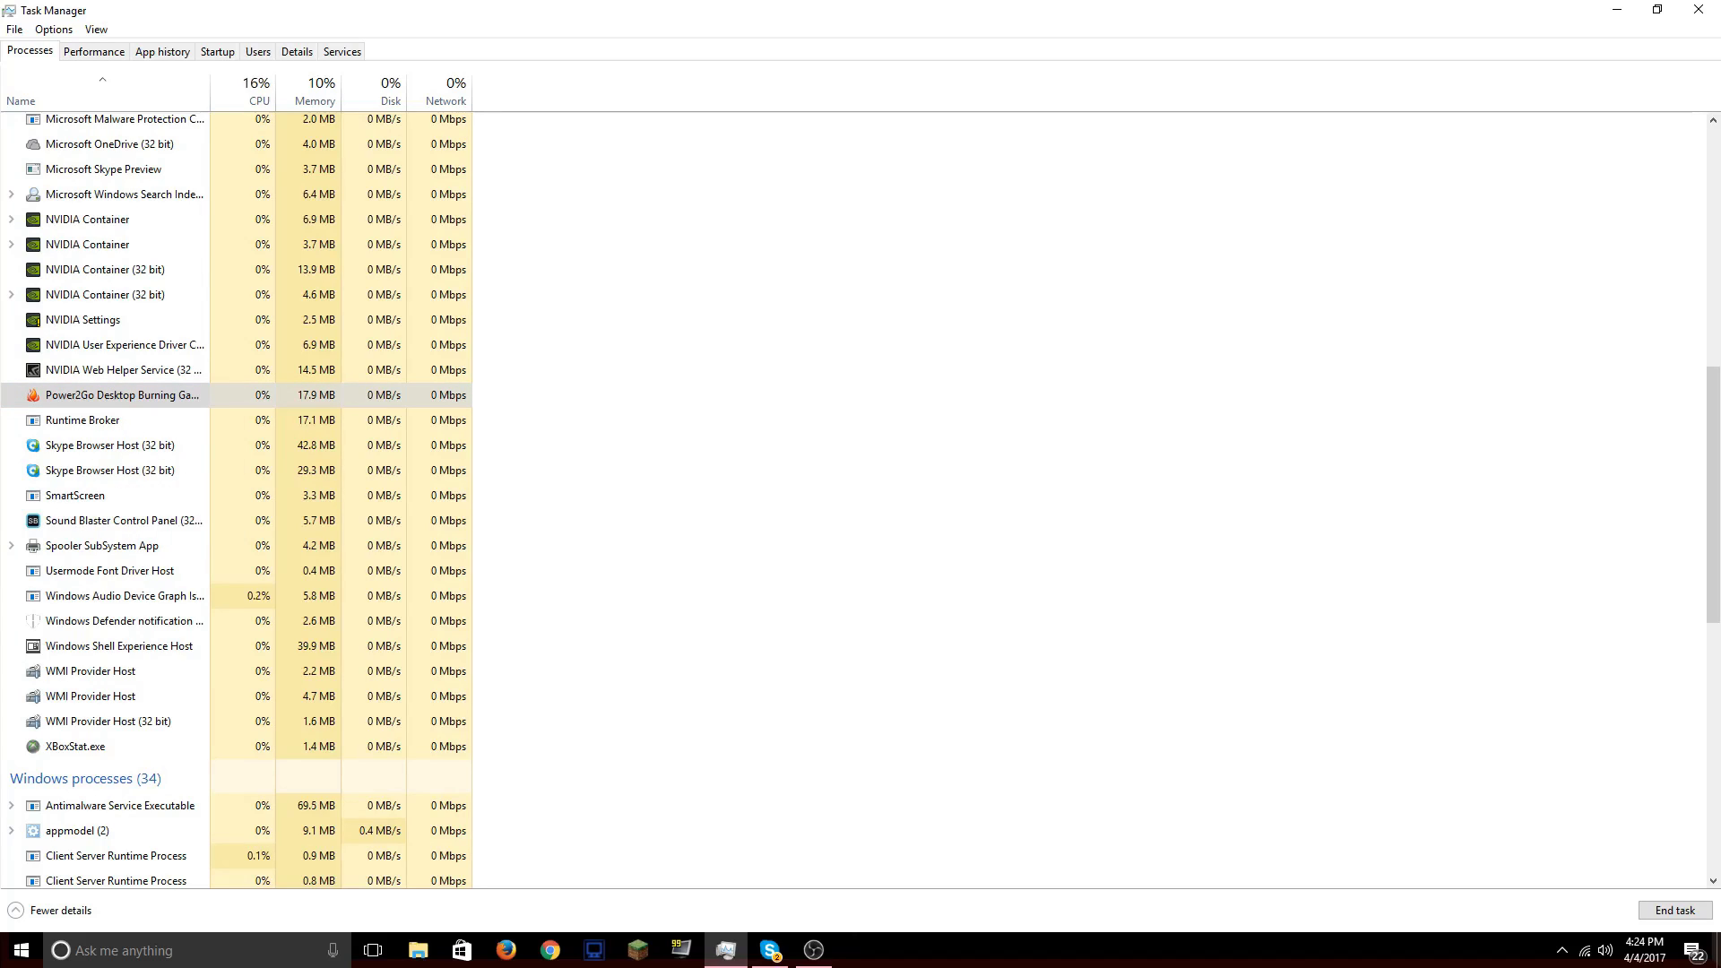
pyautogui.scroll(6, 236, 499)
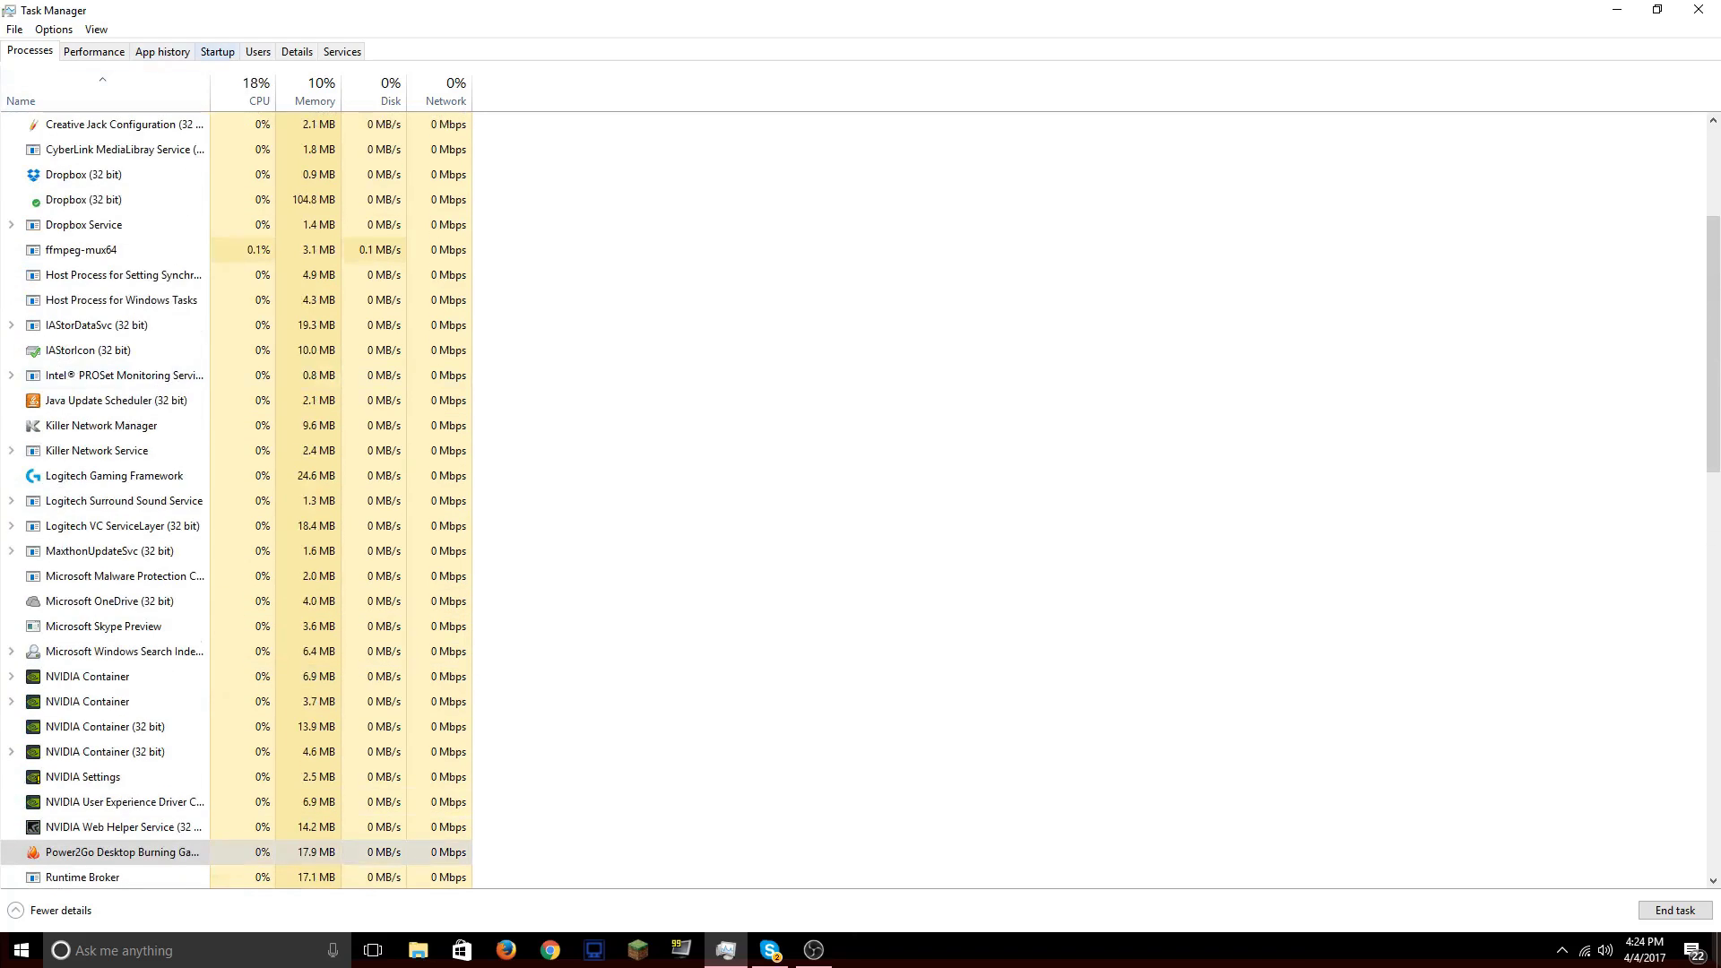
# Check the actions available for the CyberLink Virtual Drive and Killer Network Manager startup entries, and select the Power2Go Desktop Burning entry.
pyautogui.click(217, 51)
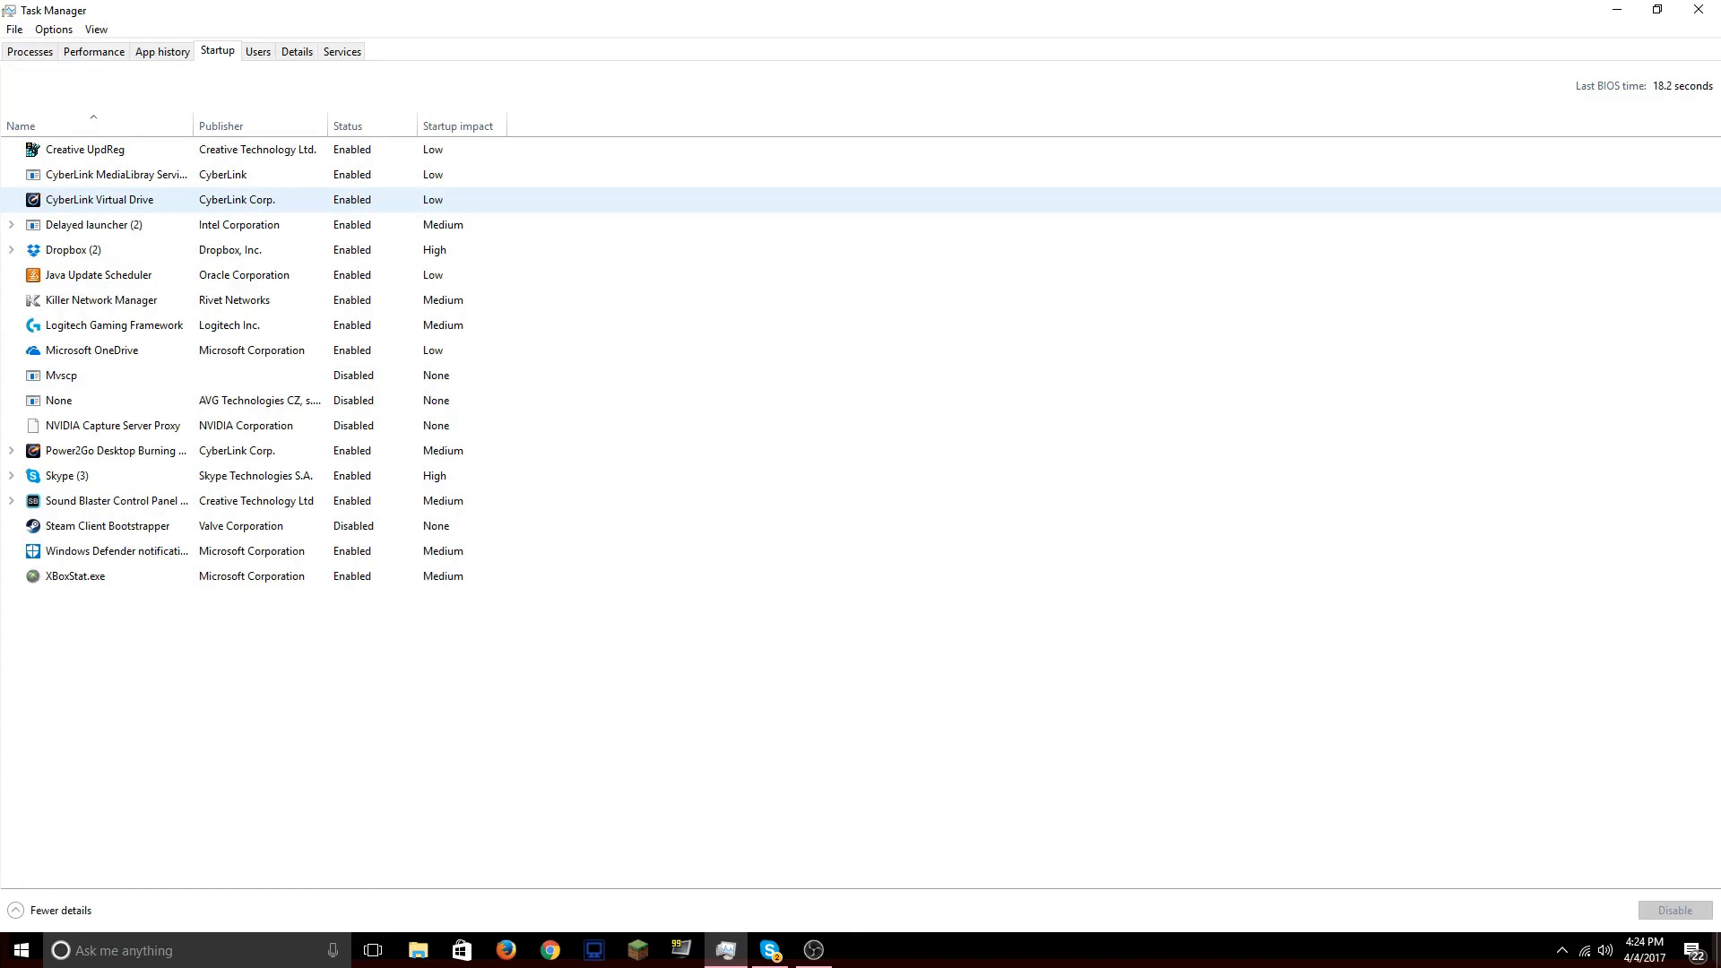
pyautogui.rightClick(86, 202)
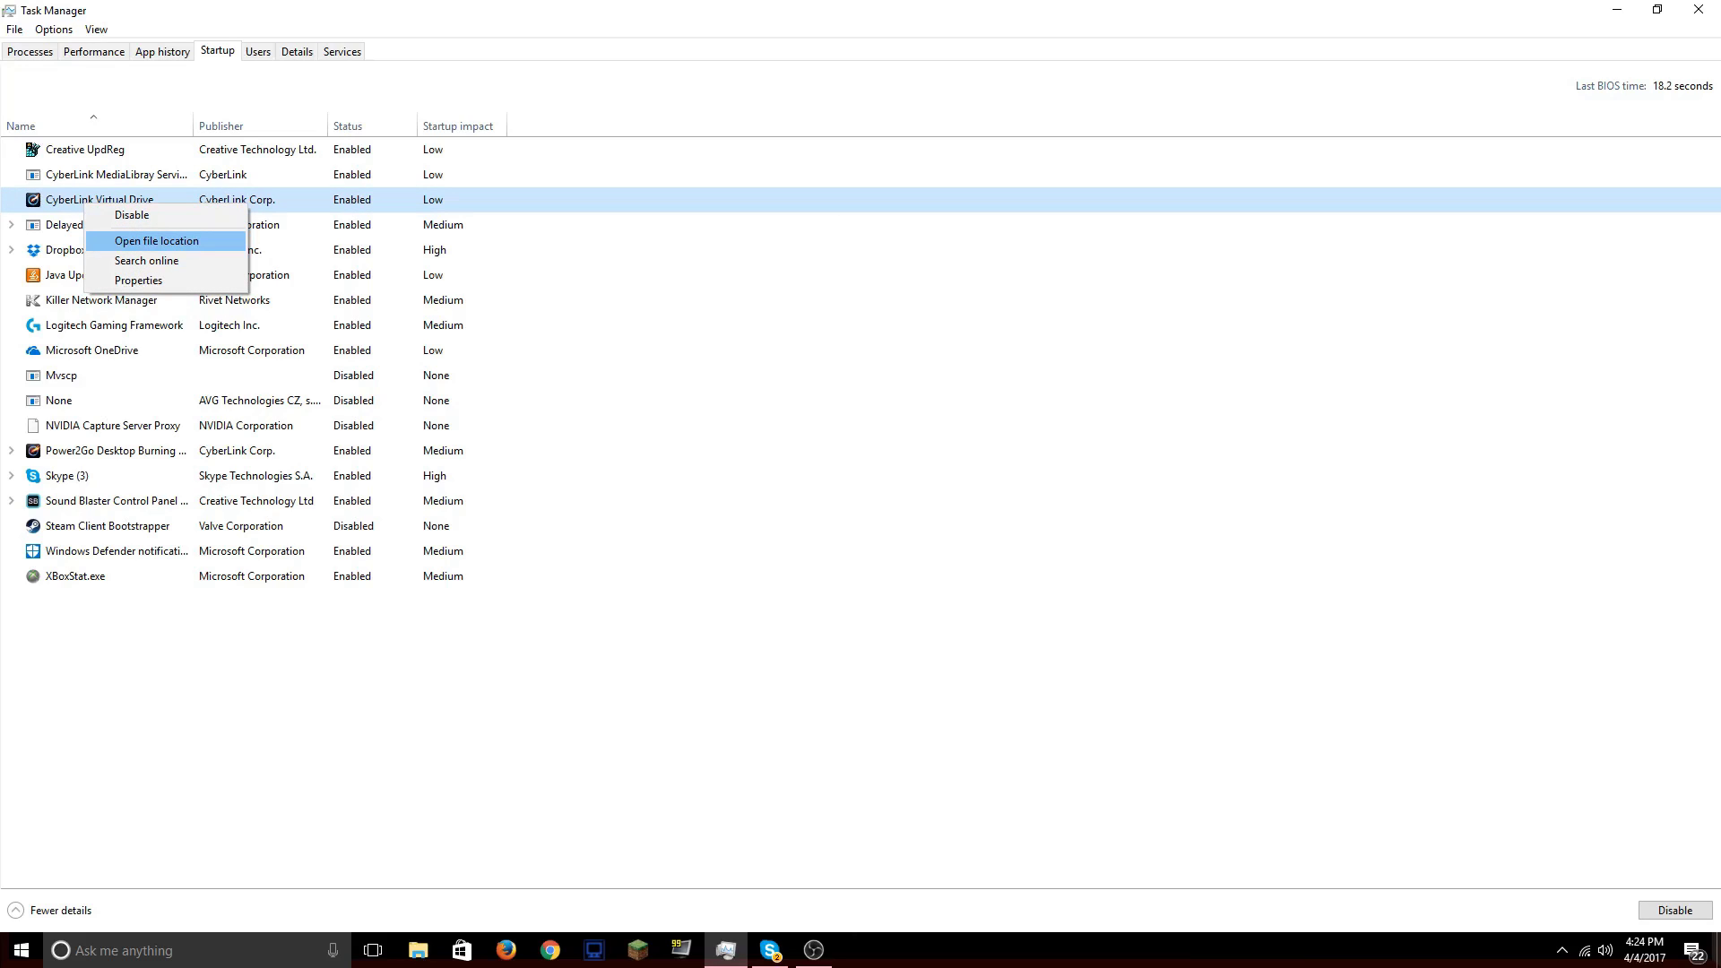
pyautogui.click(101, 300)
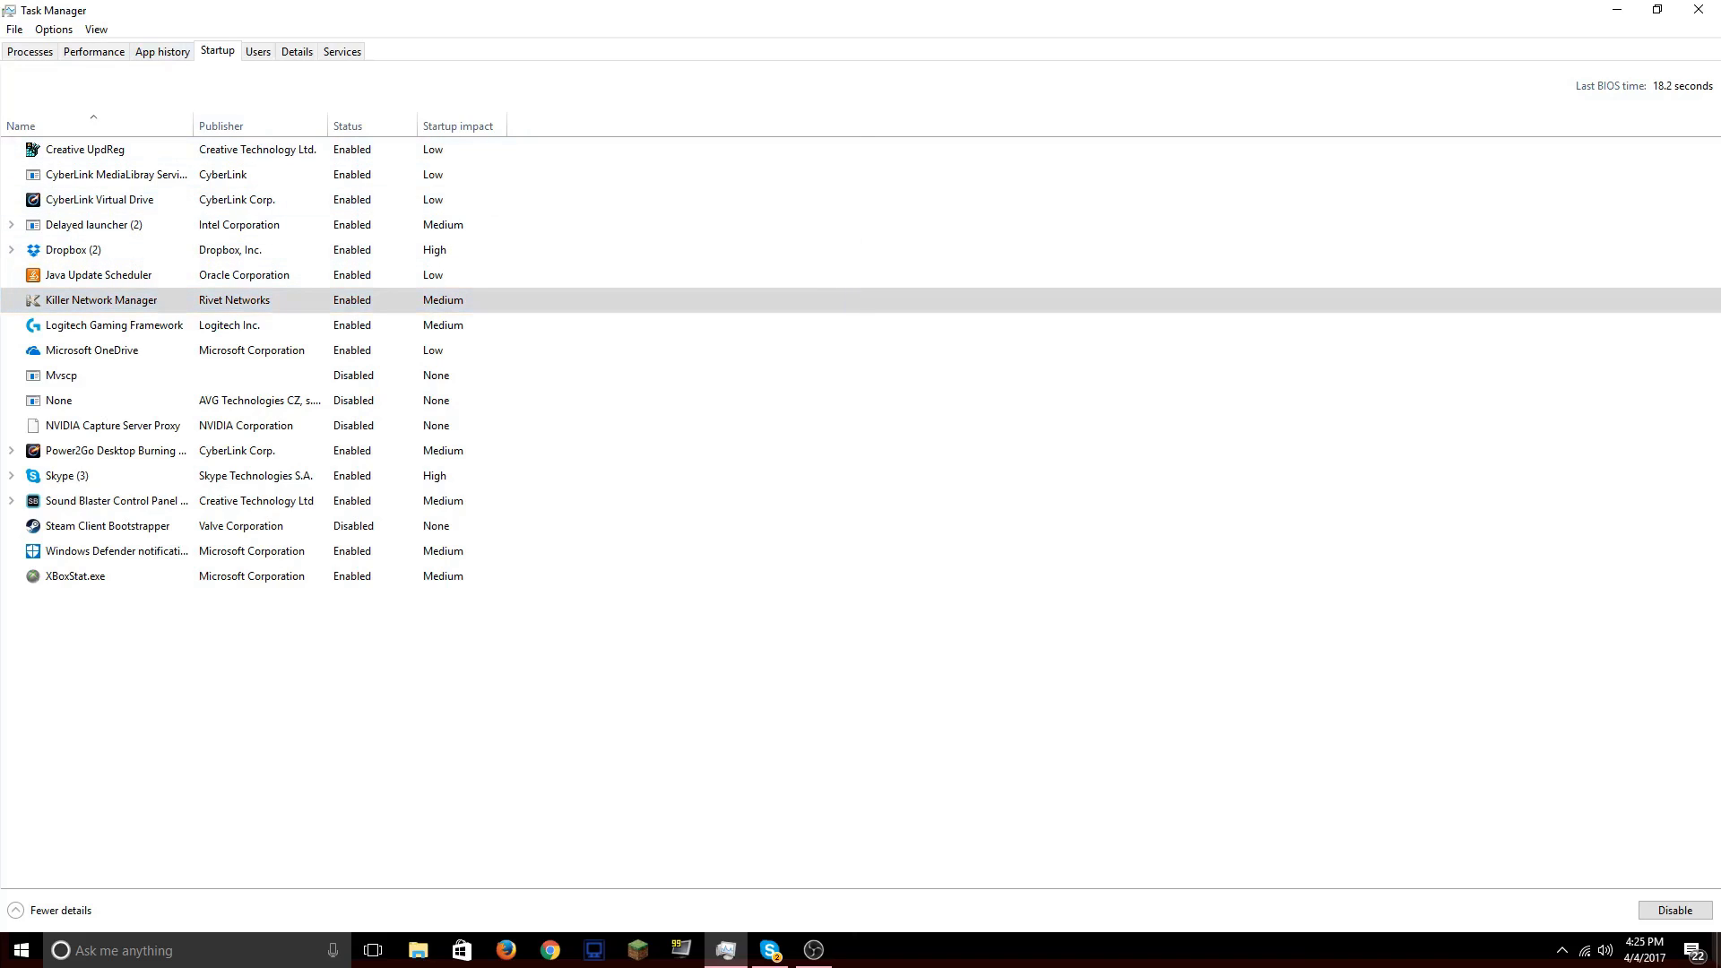
pyautogui.rightClick(125, 306)
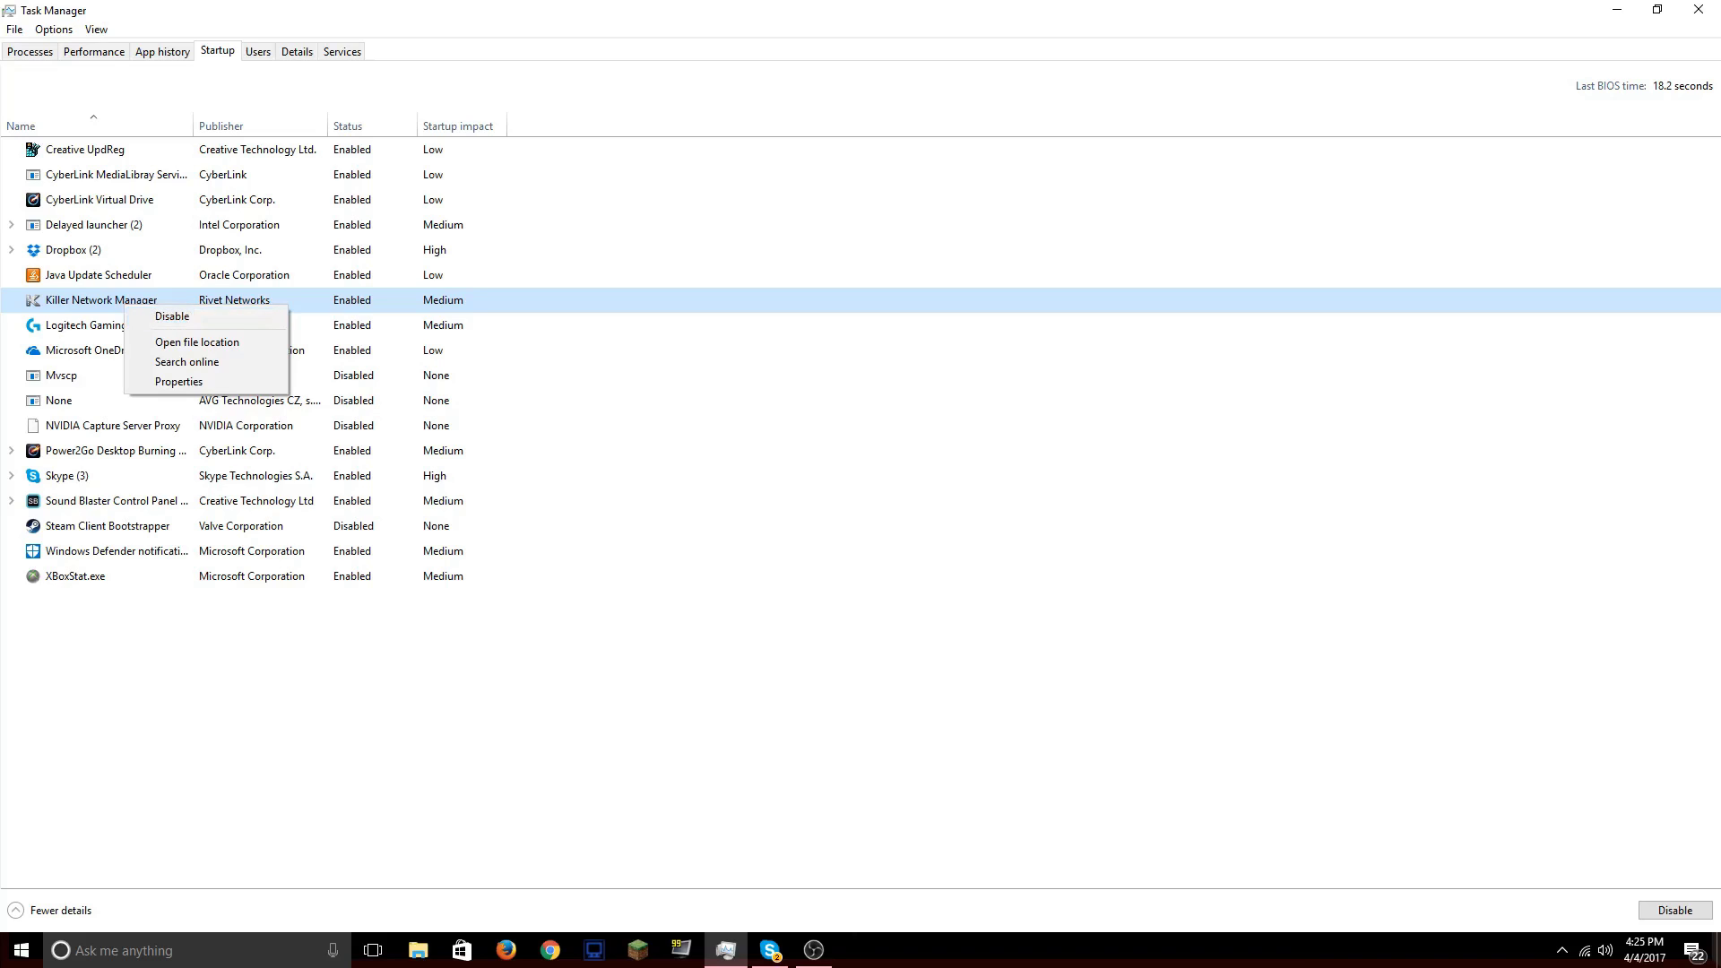
pyautogui.click(116, 450)
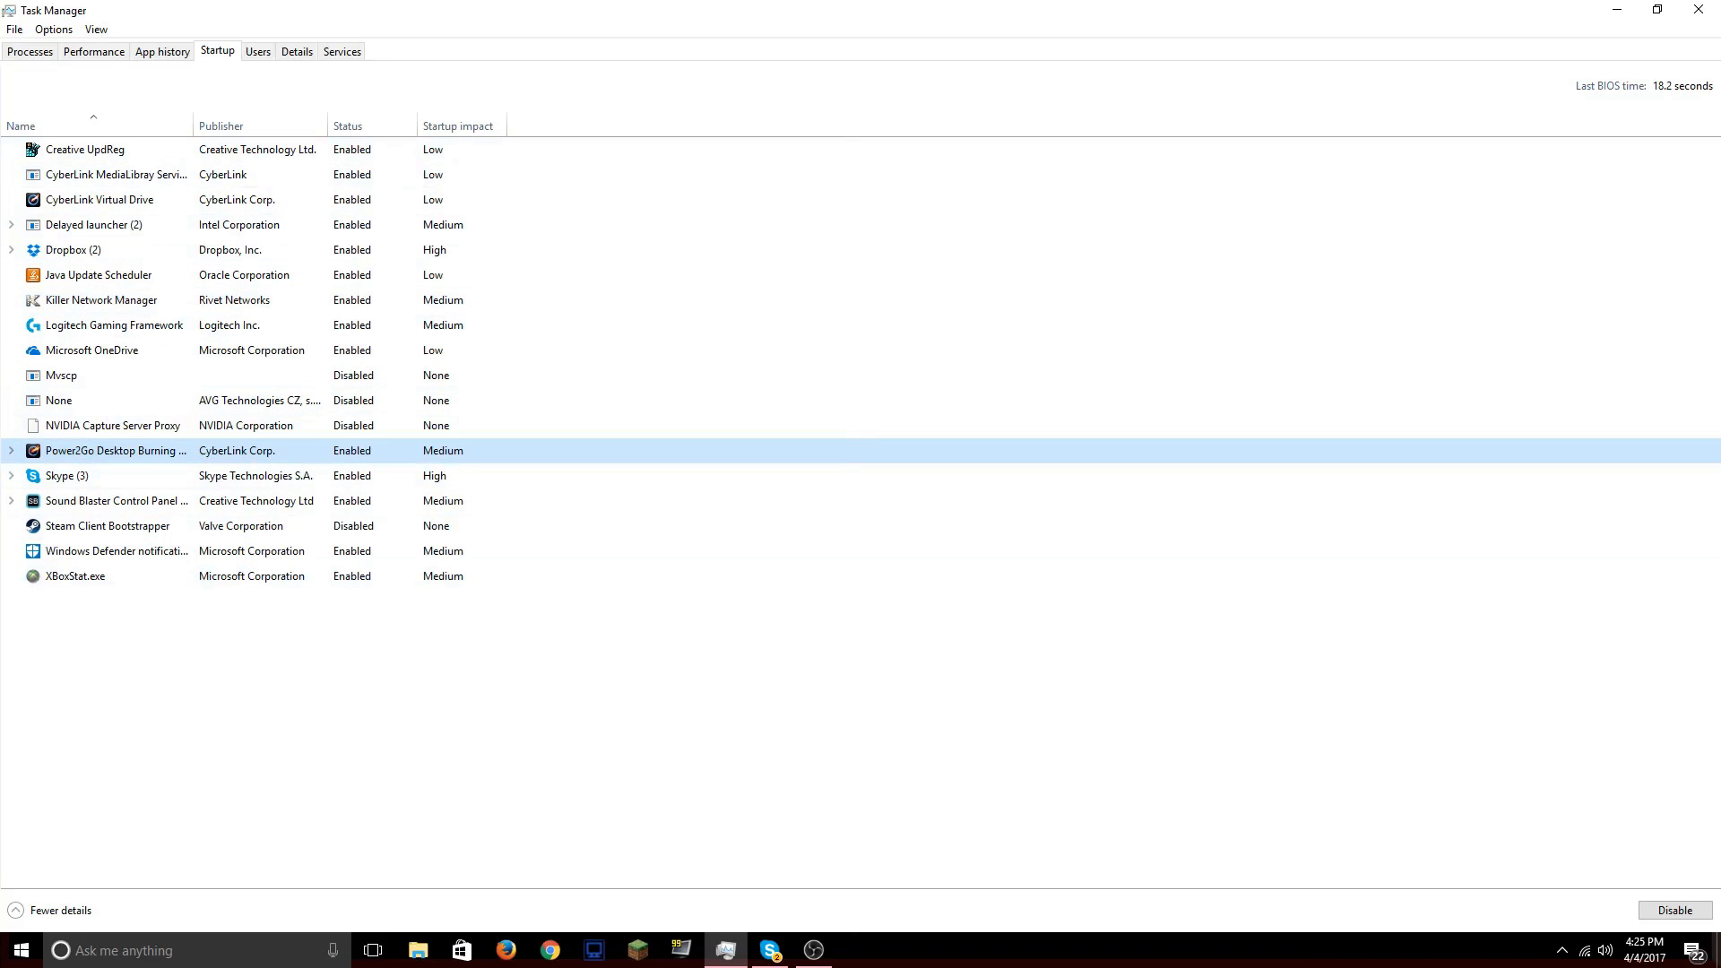
# Look up the Restart option among the computer's power choices and dismiss it.
pyautogui.click(22, 949)
pyautogui.click(22, 910)
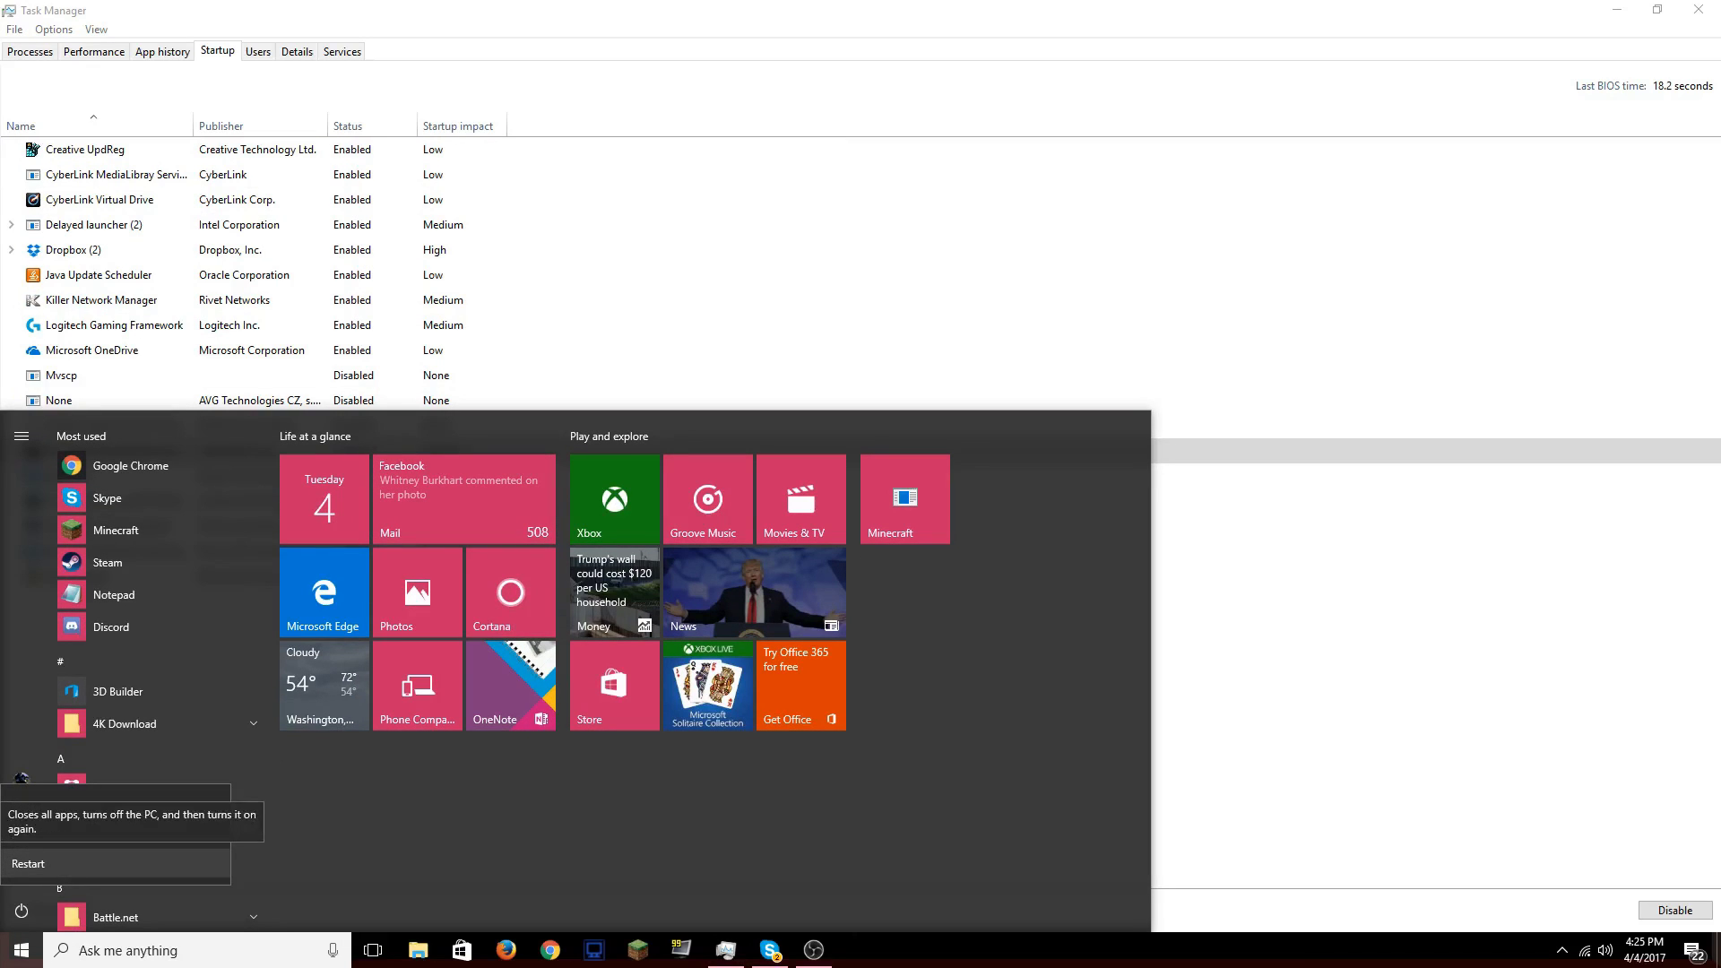
pyautogui.press('Escape')
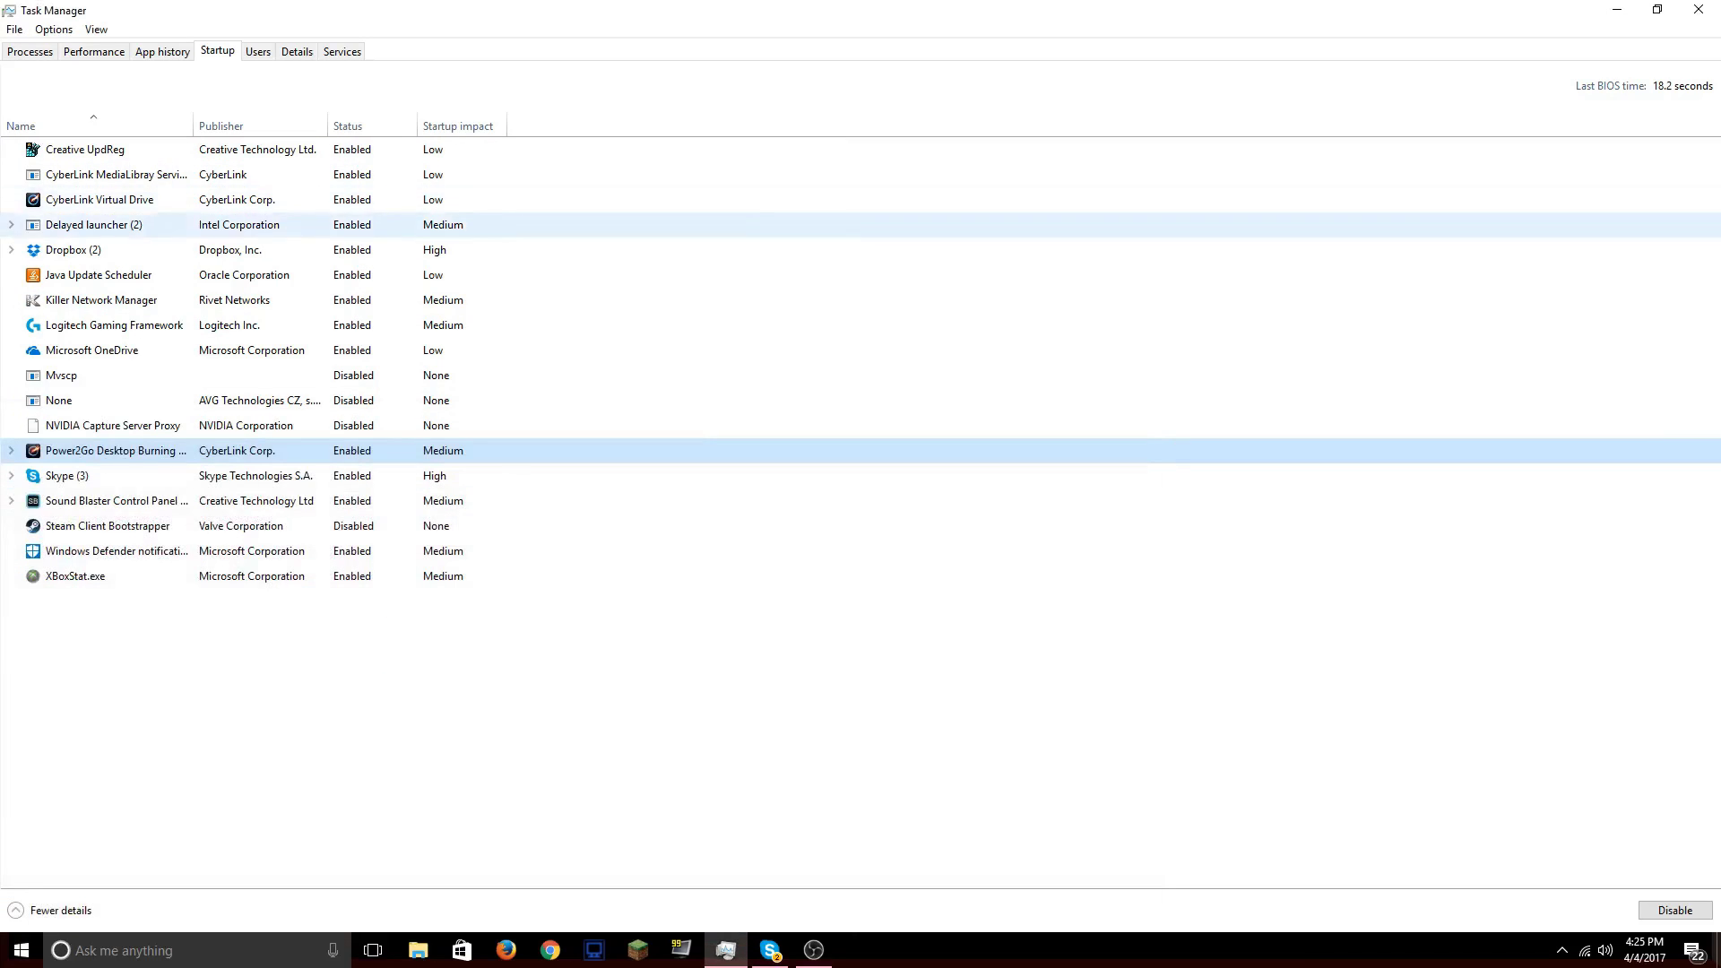